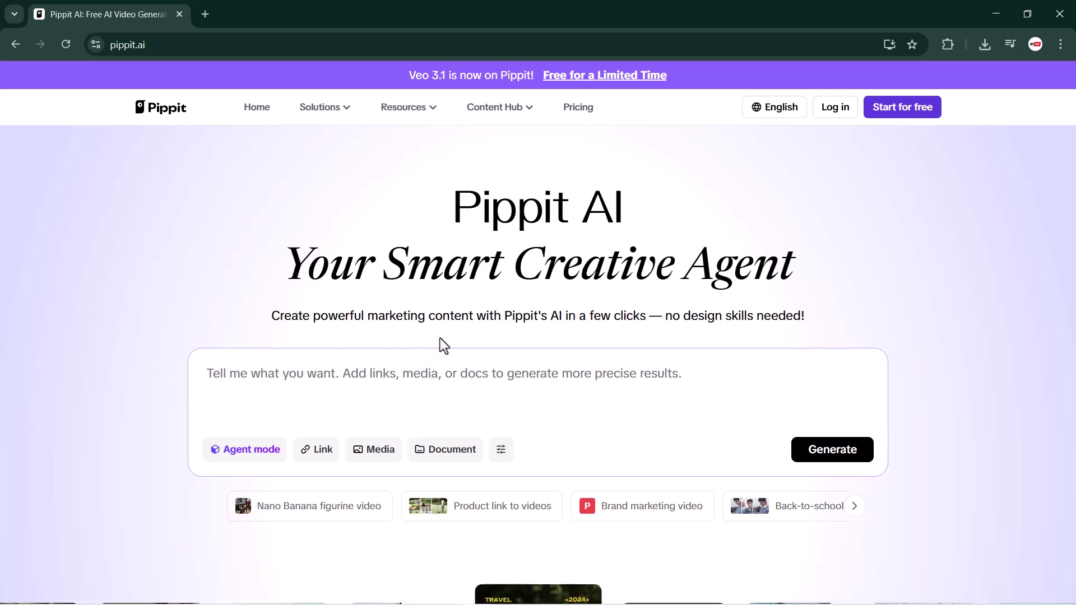
- Scroll down the Pippit landing page to the example video carousel below the prompt box
scroll(491, 340, "down", 5)
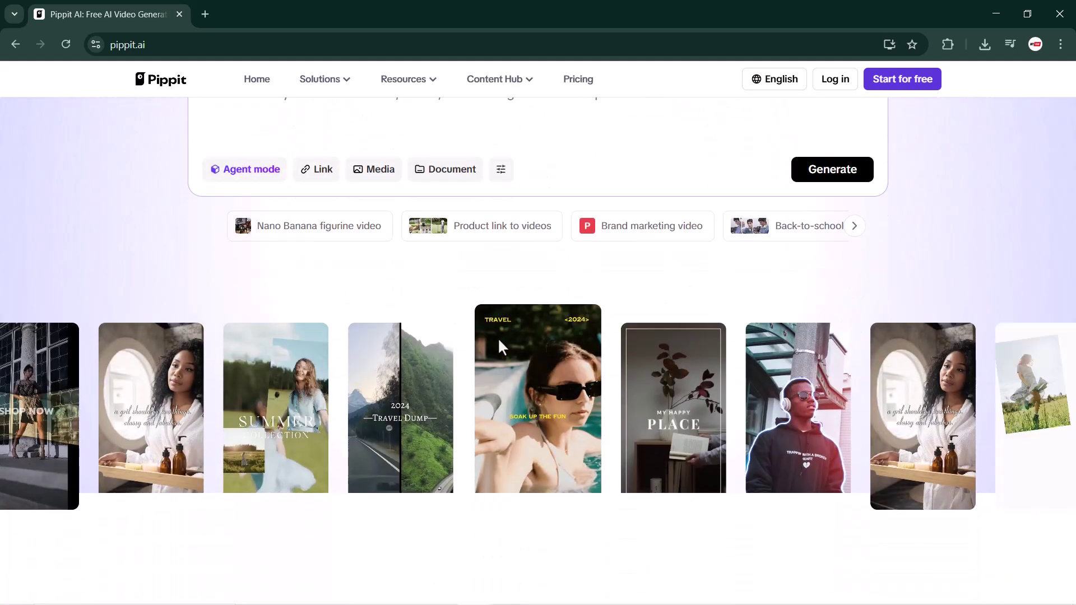
scroll(524, 423, "down", 1)
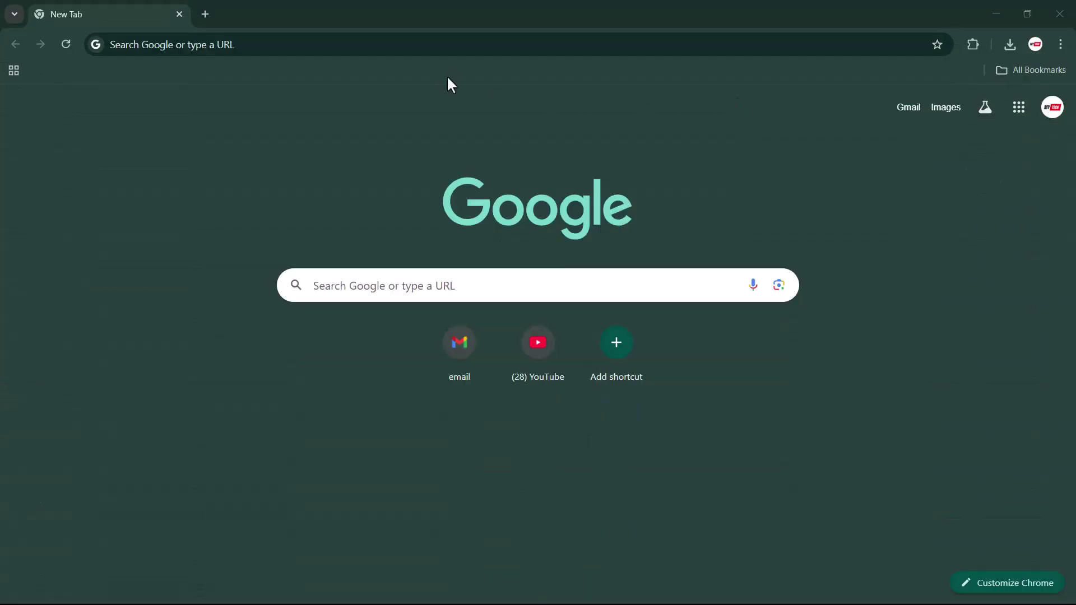
- Paste pippit.ai/home into Chrome's address bar and load the Pippit home dashboard
left_click(249, 50)
type("https://www.pippit.ai/home")
key("Return")
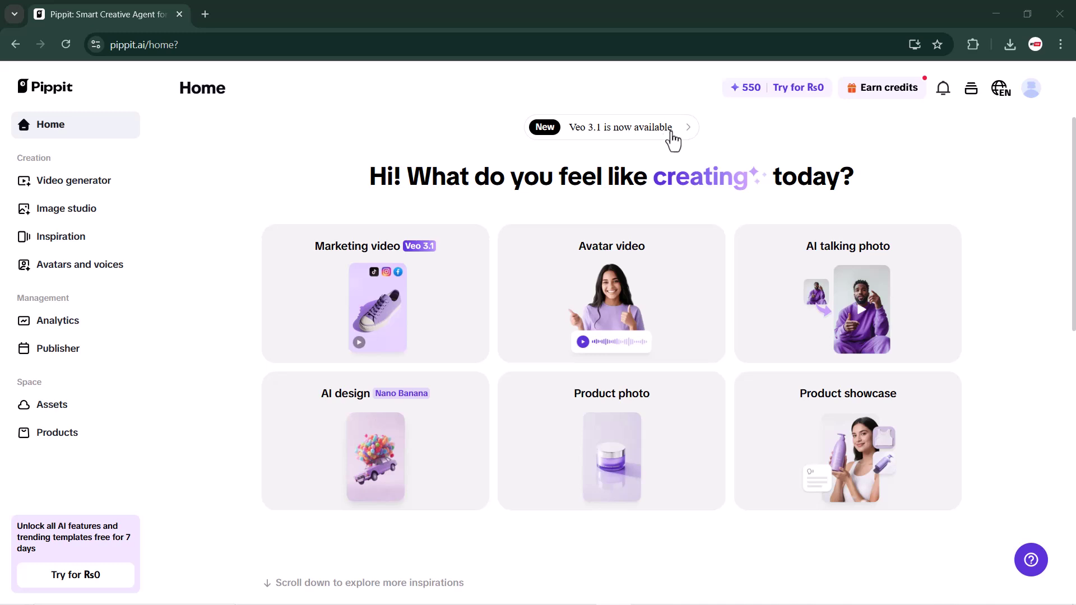
- Start a marketing video with the Louis Vuitton men's product link and the man-walking-with-bag description
left_click(391, 277)
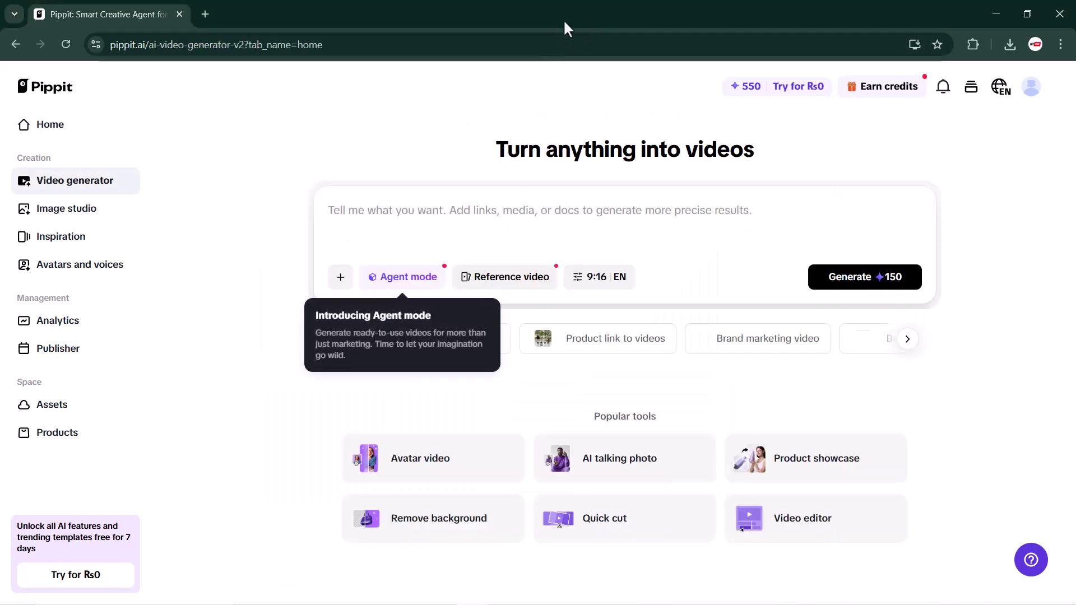
key("ctrl+v")
left_click(559, 211)
type("https://en.louisvuitton.com/eng-nl/men/...")
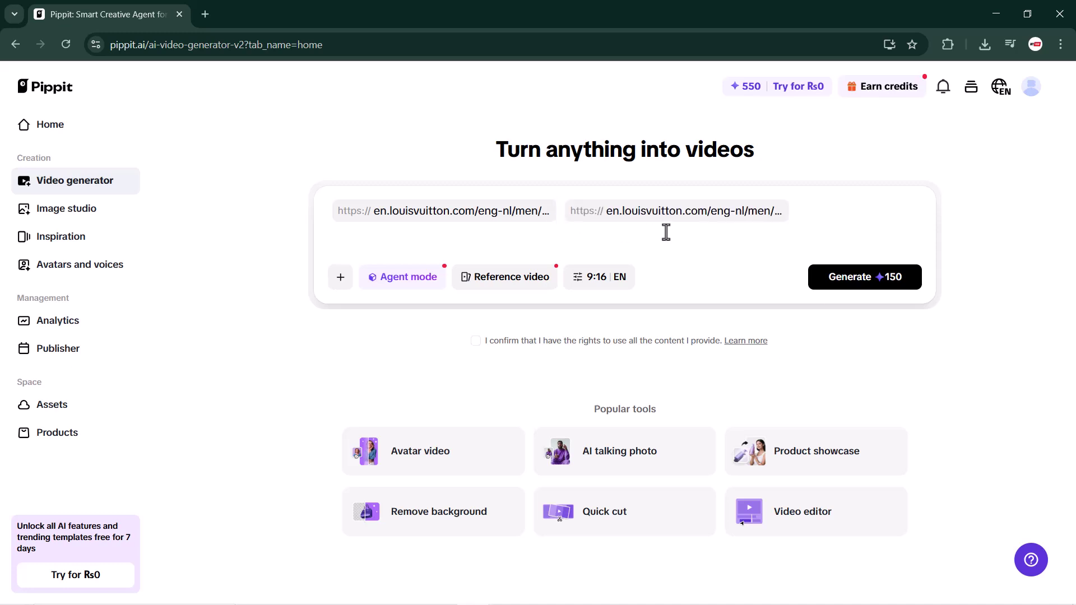
key("BackSpace")
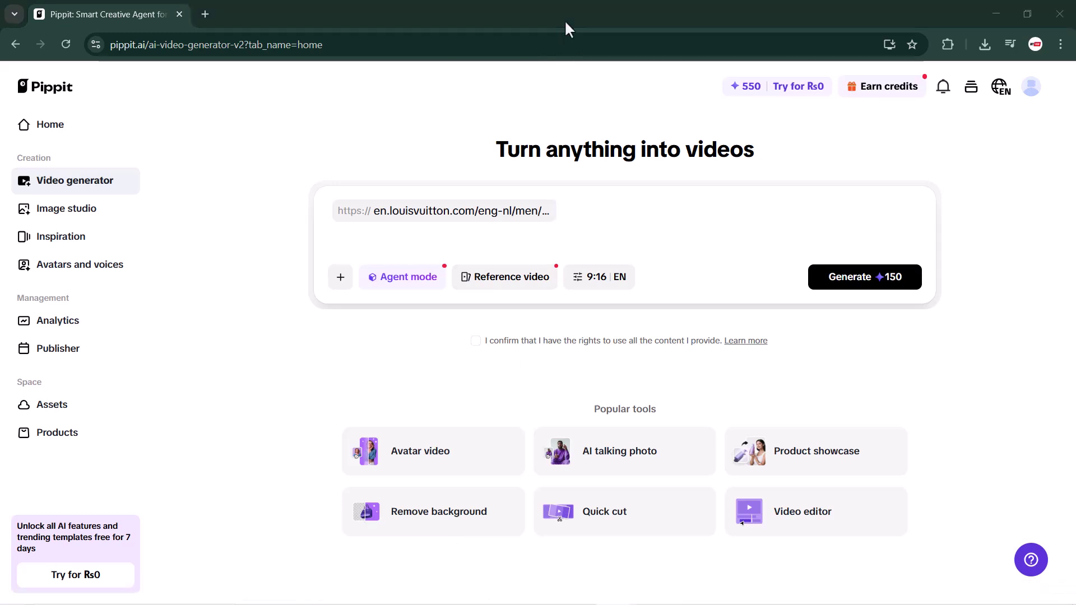
left_click(575, 215)
key("ctrl+v")
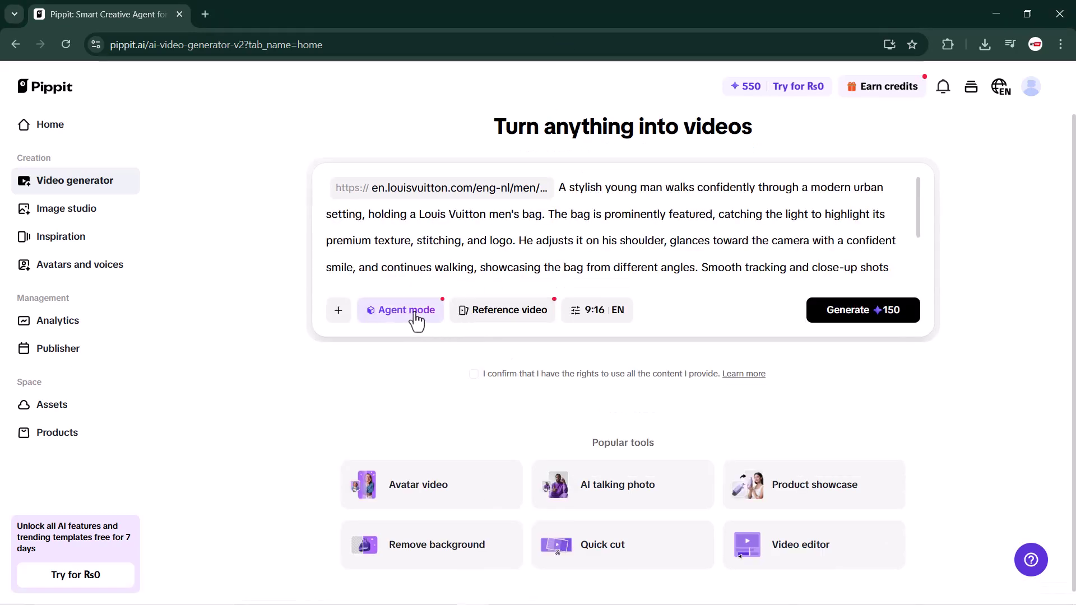
- Set the Louis Vuitton video to 16:9, English, Any length, and submit it for generation
left_click(590, 318)
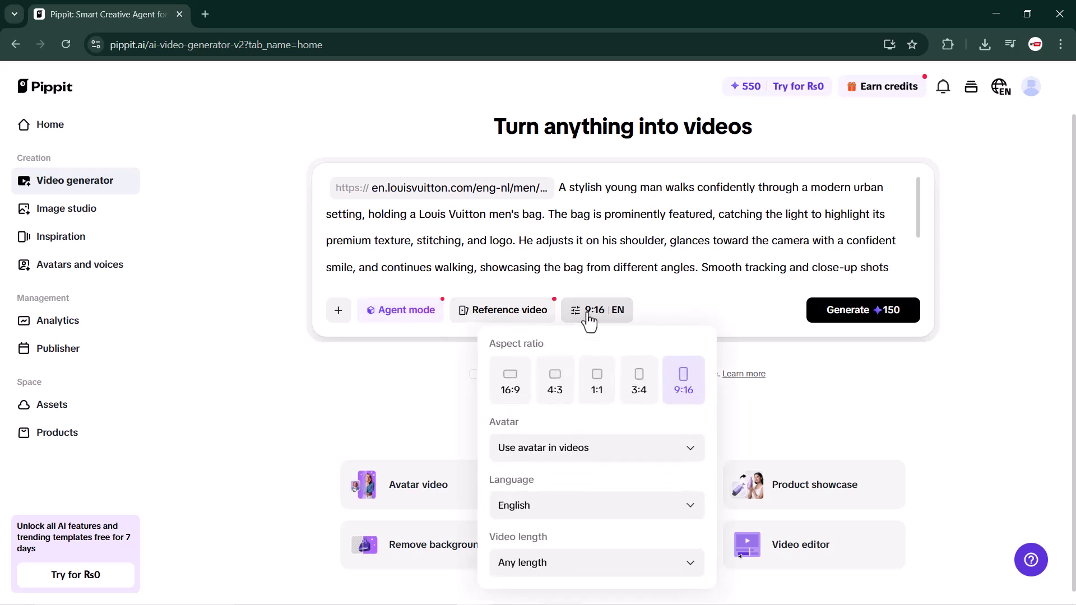
left_click(512, 387)
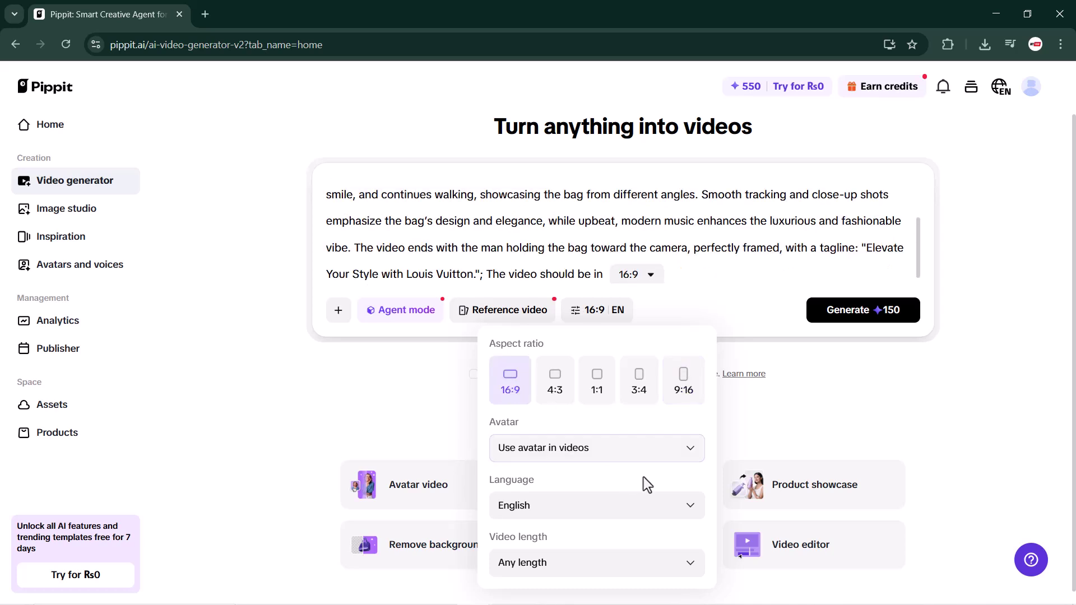
left_click(677, 459)
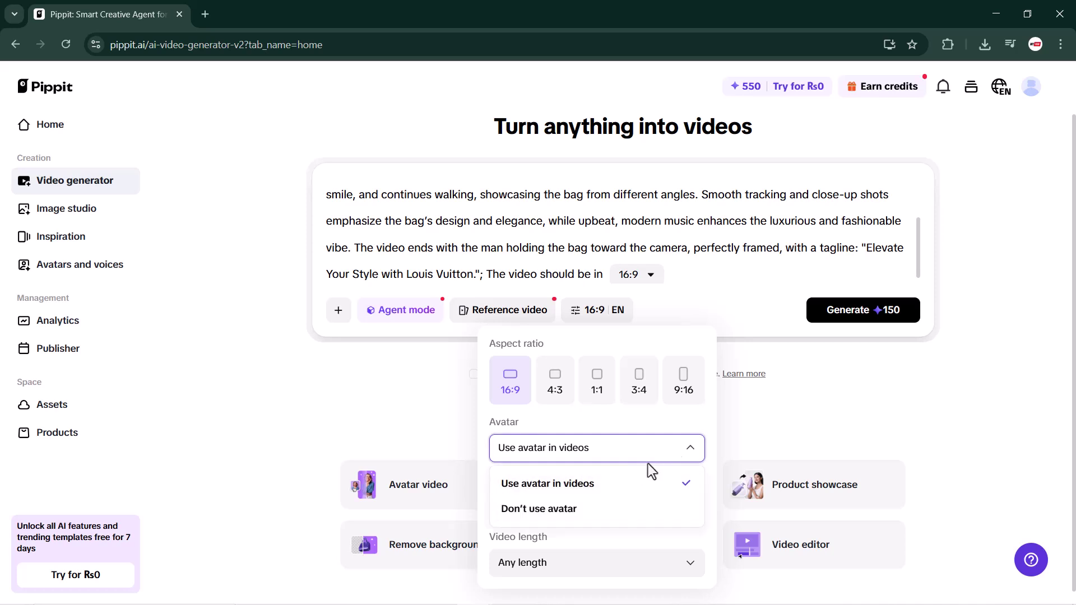
left_click(694, 454)
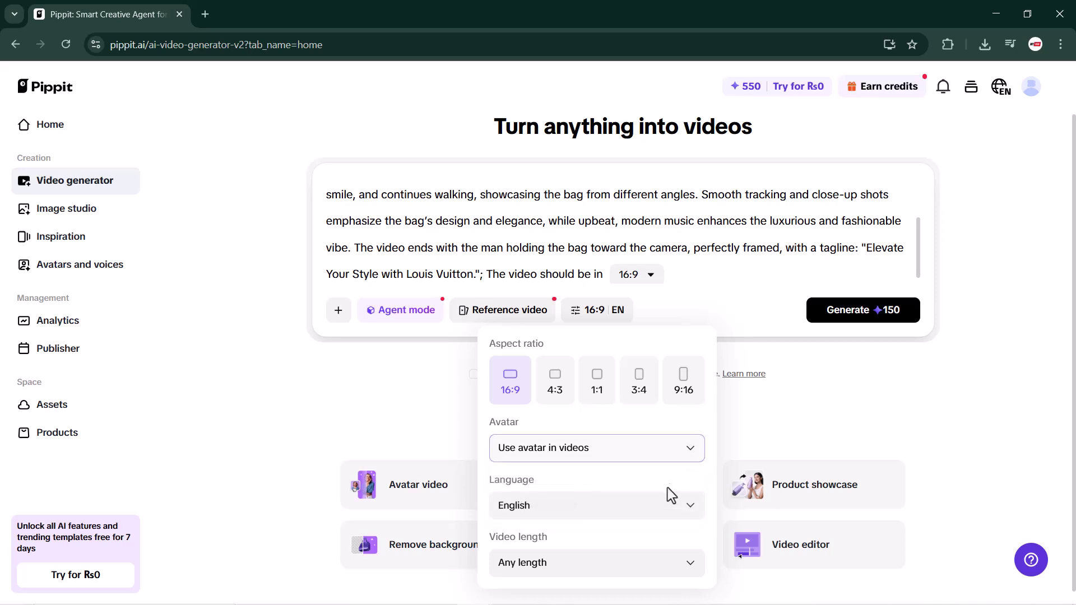
left_click(686, 513)
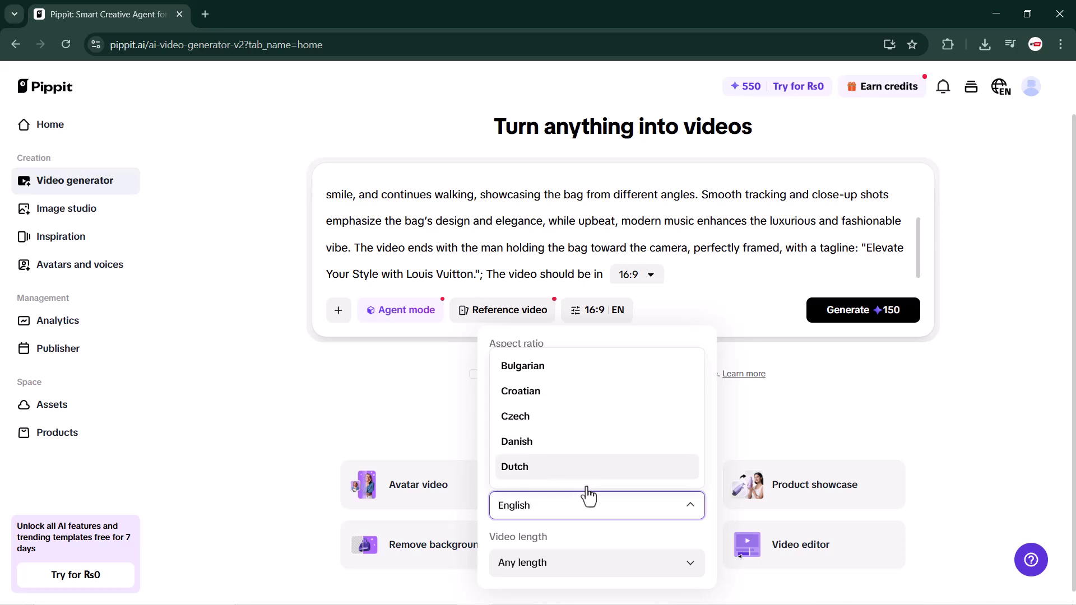
left_click(659, 511)
left_click(689, 564)
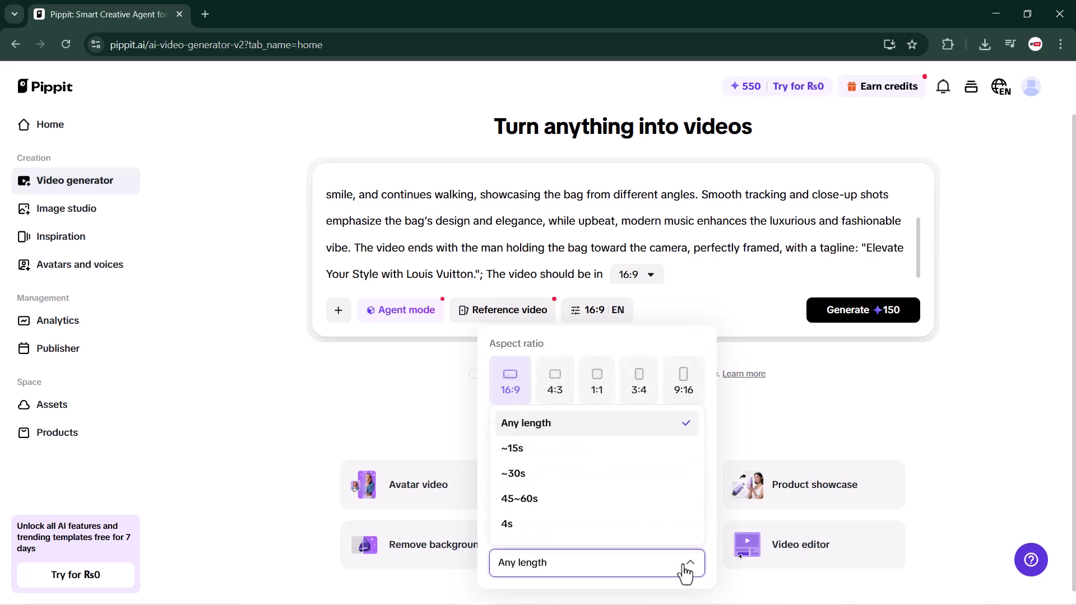
left_click(859, 332)
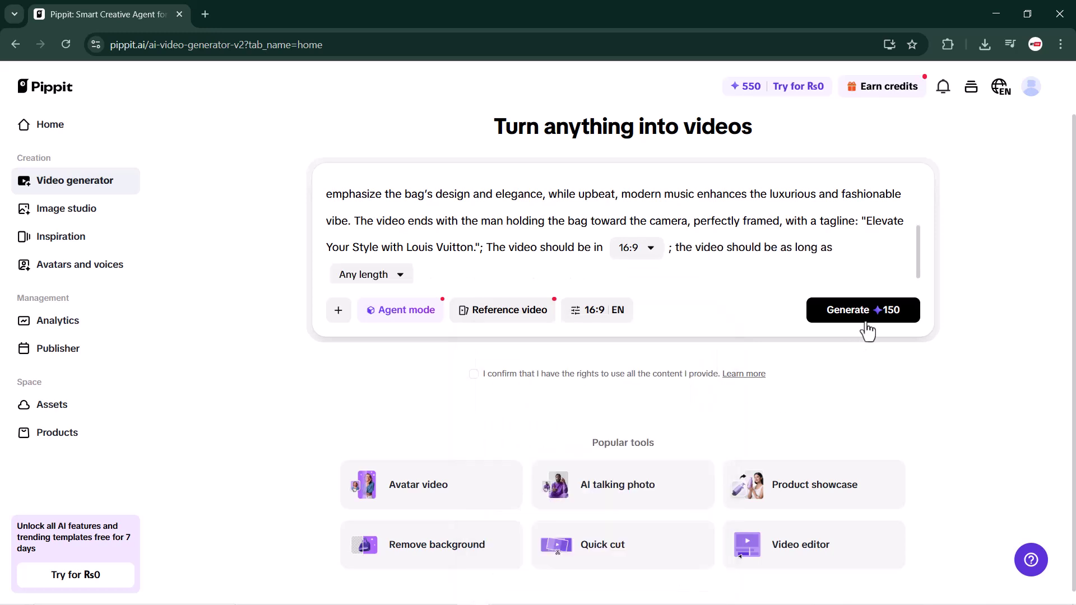
left_click(872, 317)
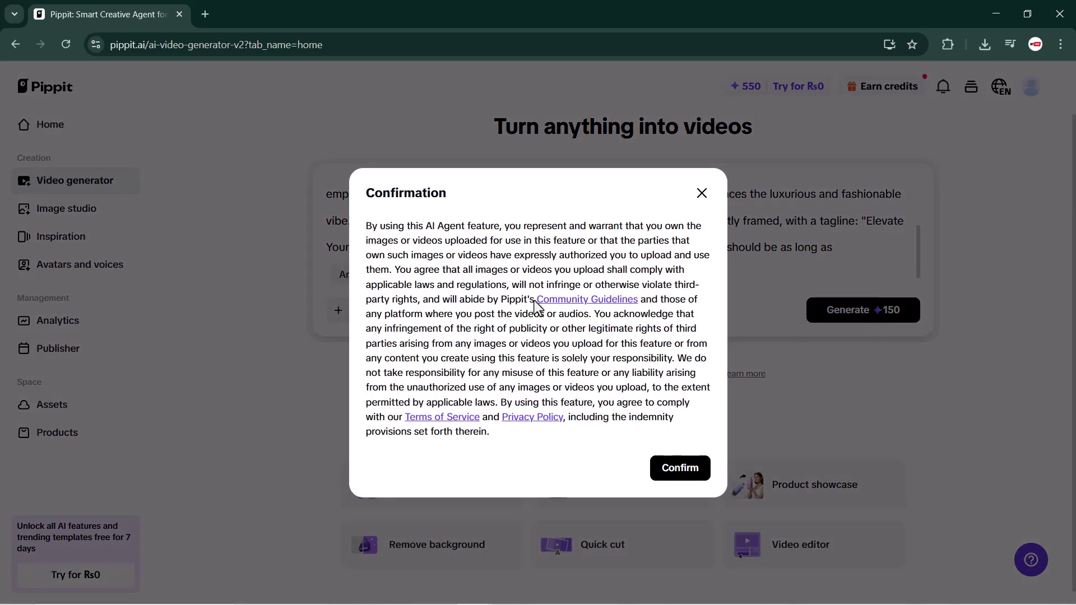
- Confirm the AI Agent usage terms and check the Louis Vuitton video's generation progress
left_click(680, 477)
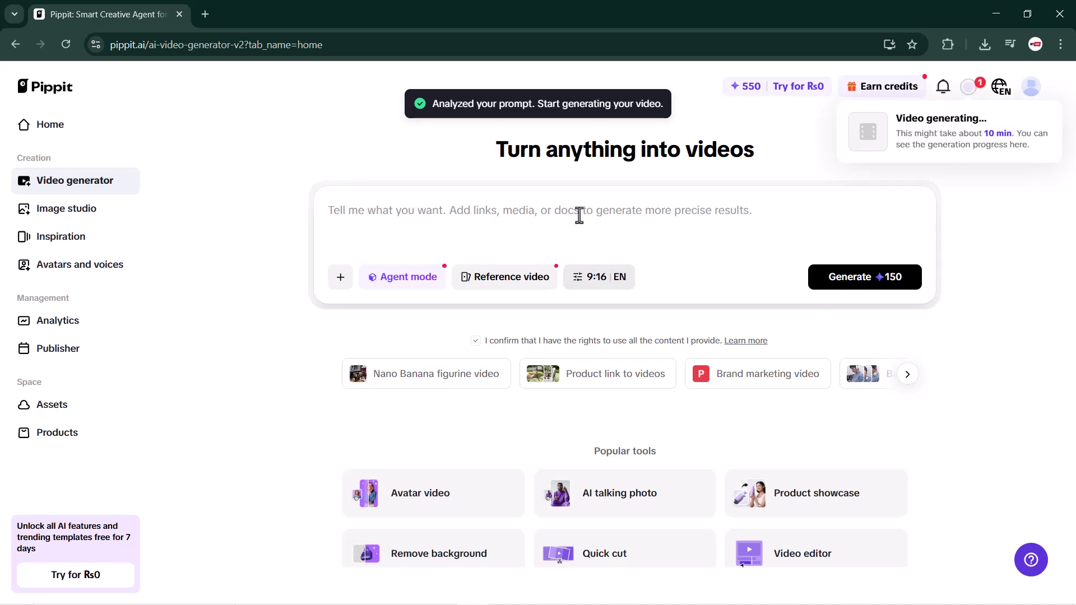
left_click(968, 86)
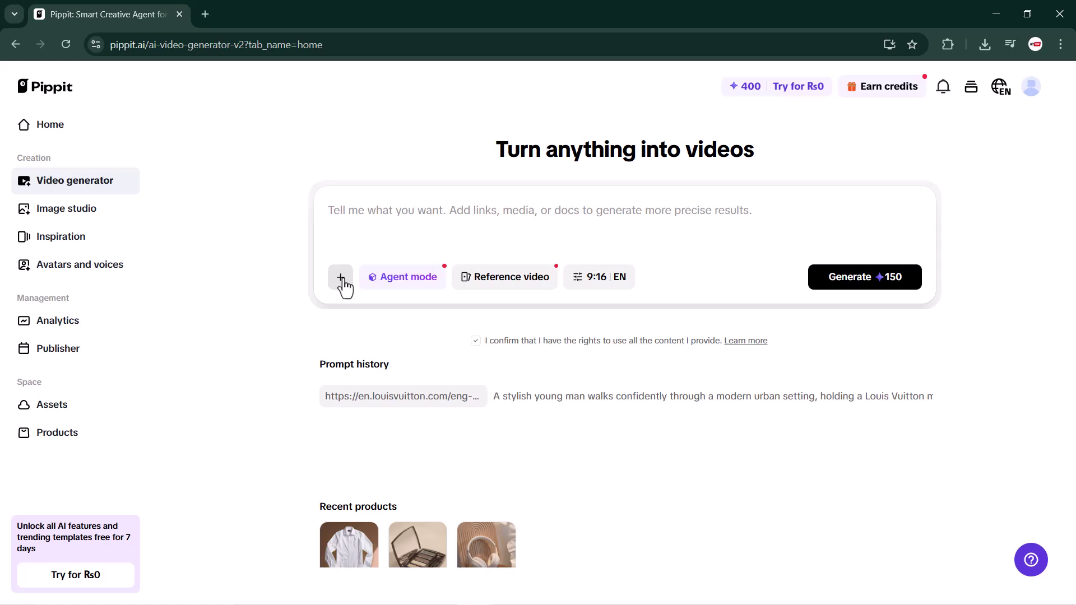
- Upload the tabby cat photo from Downloads and add the café meowing-cat prompt
left_click(342, 280)
left_click(284, 274)
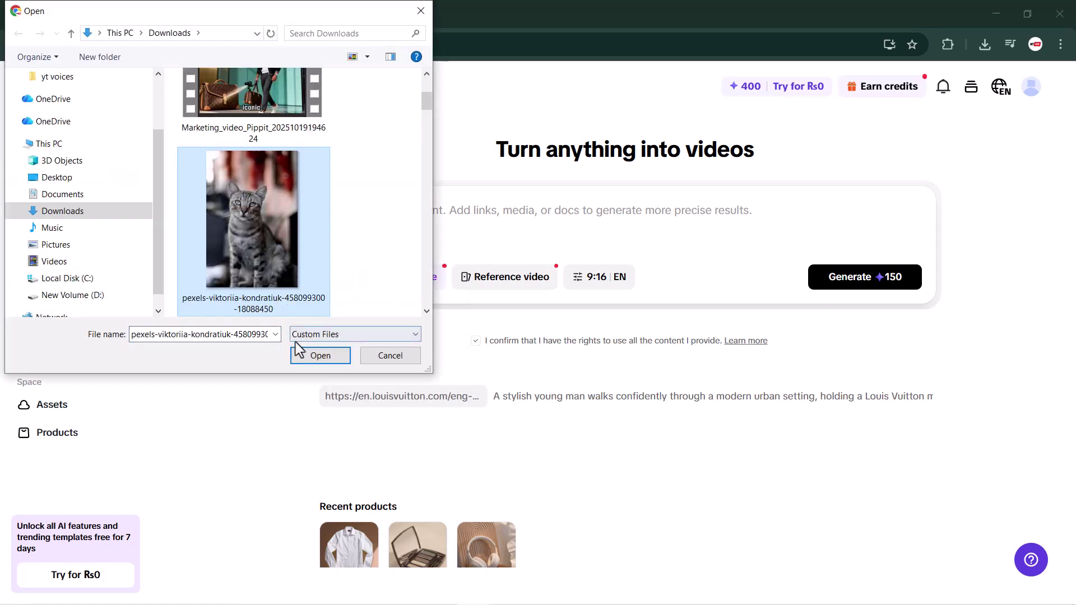
left_click(320, 356)
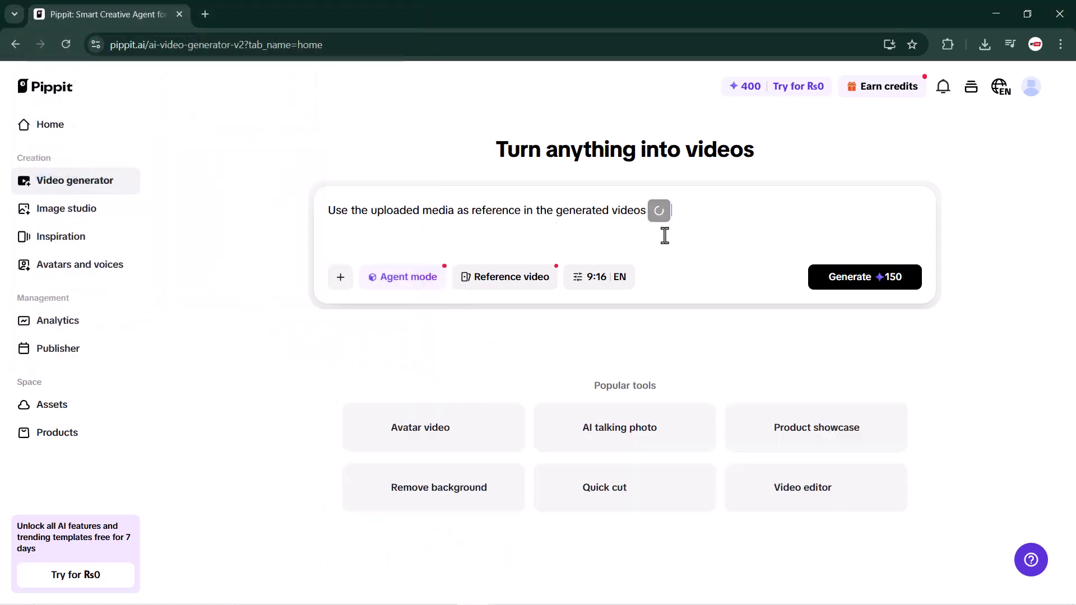
type("A cute tabby cat sitting on a table, looking directly into the camera with bright green eyes, meowing loudly as if talking to someone. The cat looks expressive and playful, as if it’s having a fun conversation with its owner in a cozy outdoor café setting, with a softly blurred background and warm lighting.\"")
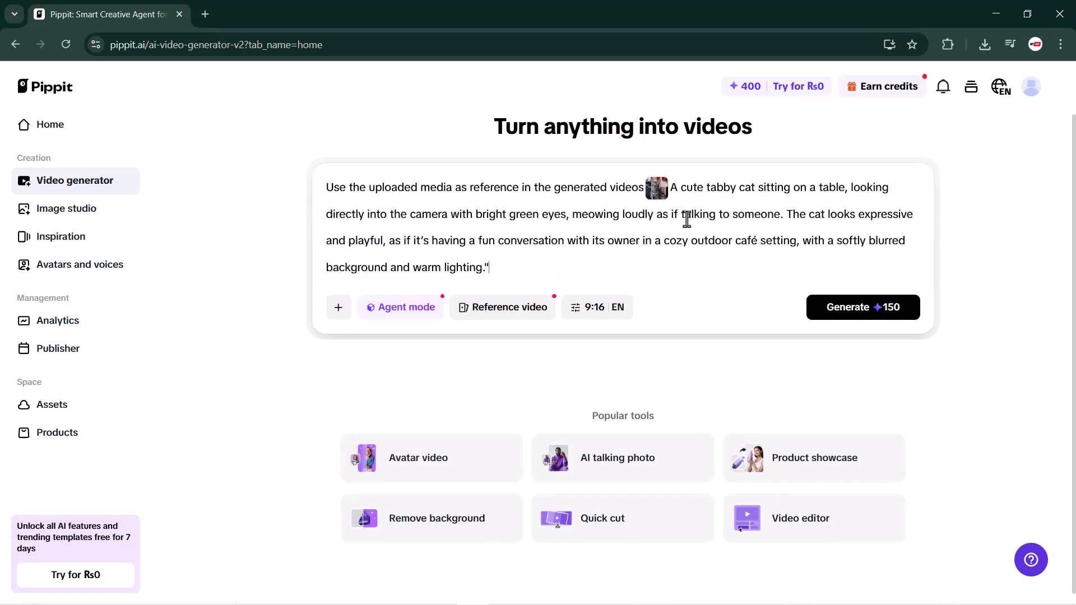
- Set the cat video to 16:9 with Bulgarian as the language, and generate it
left_click(583, 314)
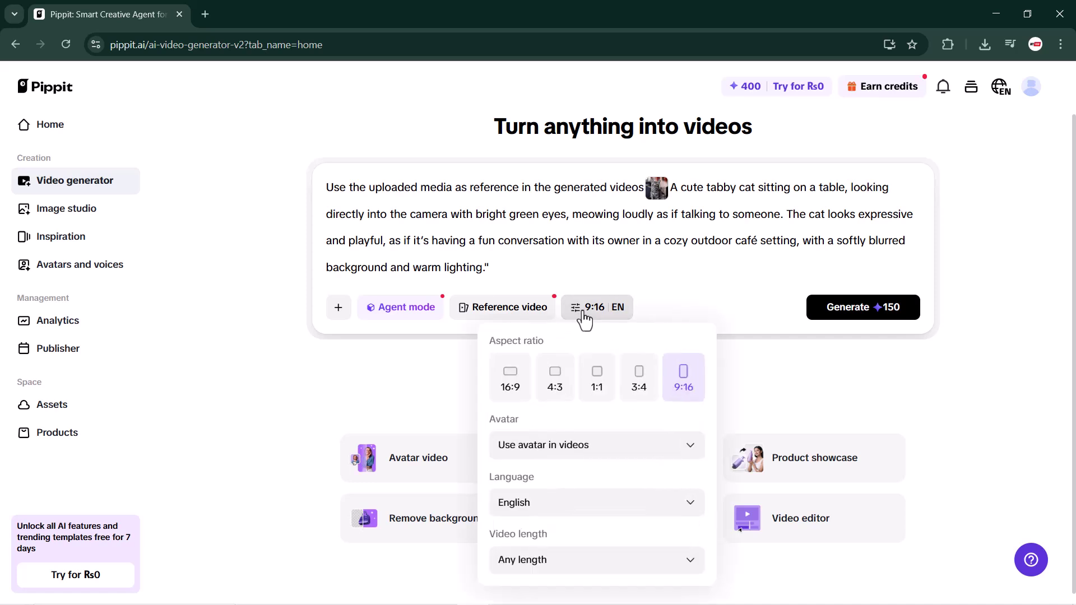
left_click(509, 387)
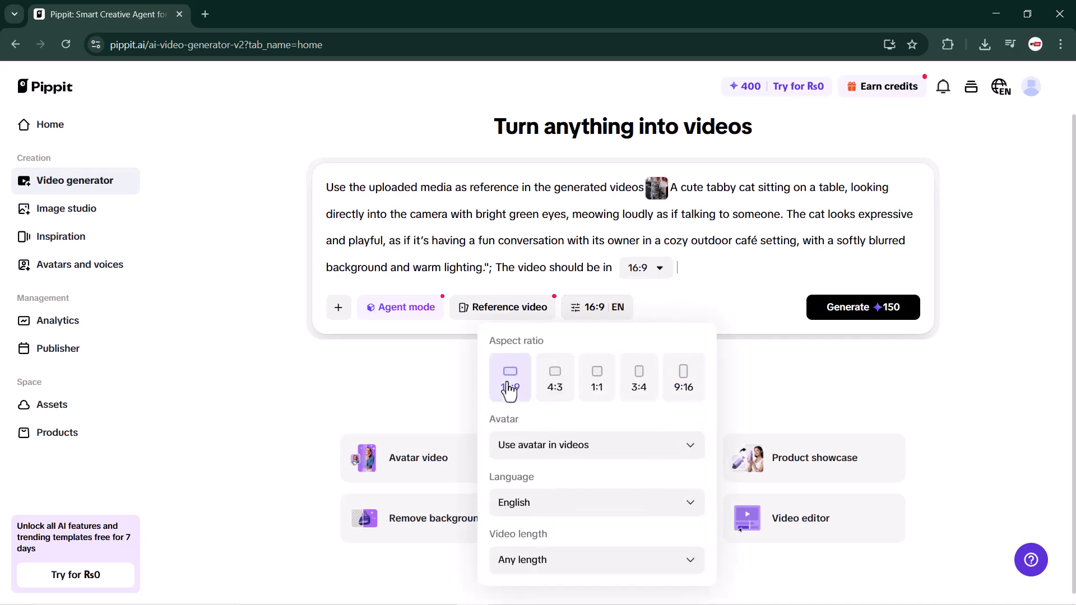
left_click(549, 505)
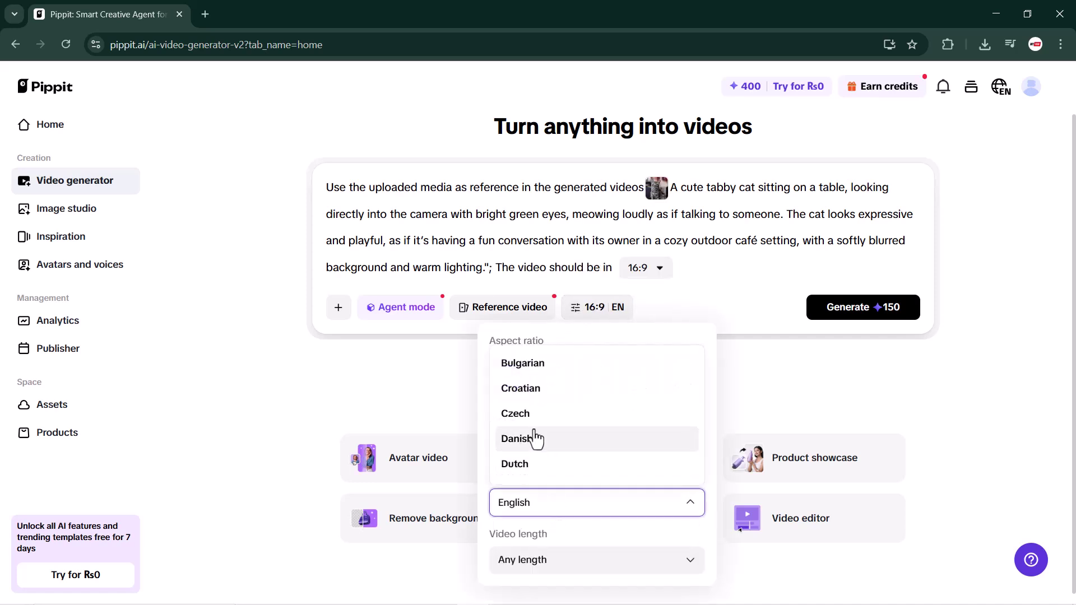
left_click(522, 368)
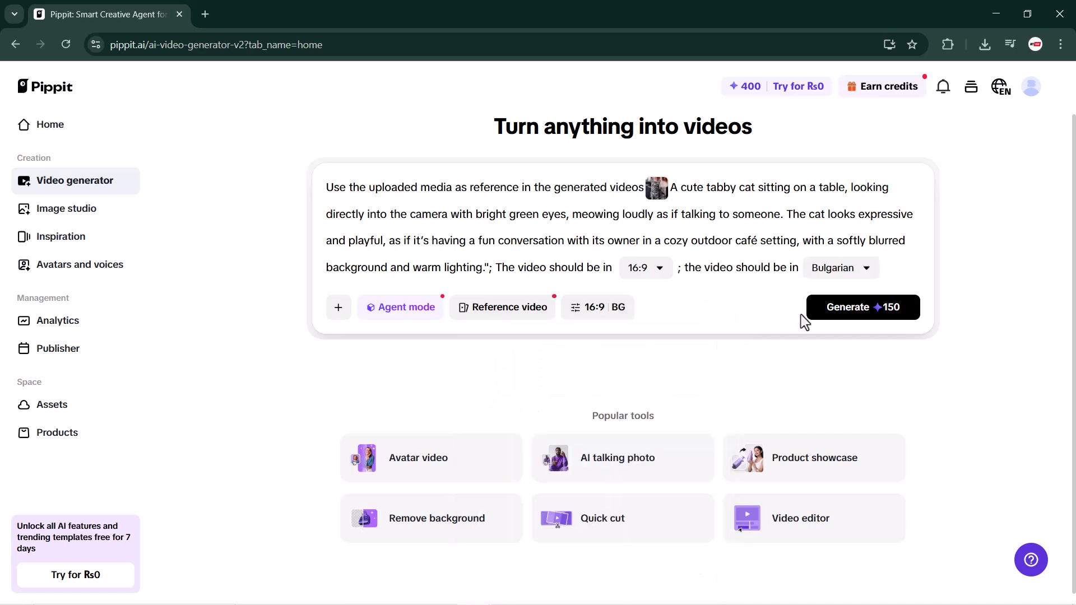
left_click(857, 314)
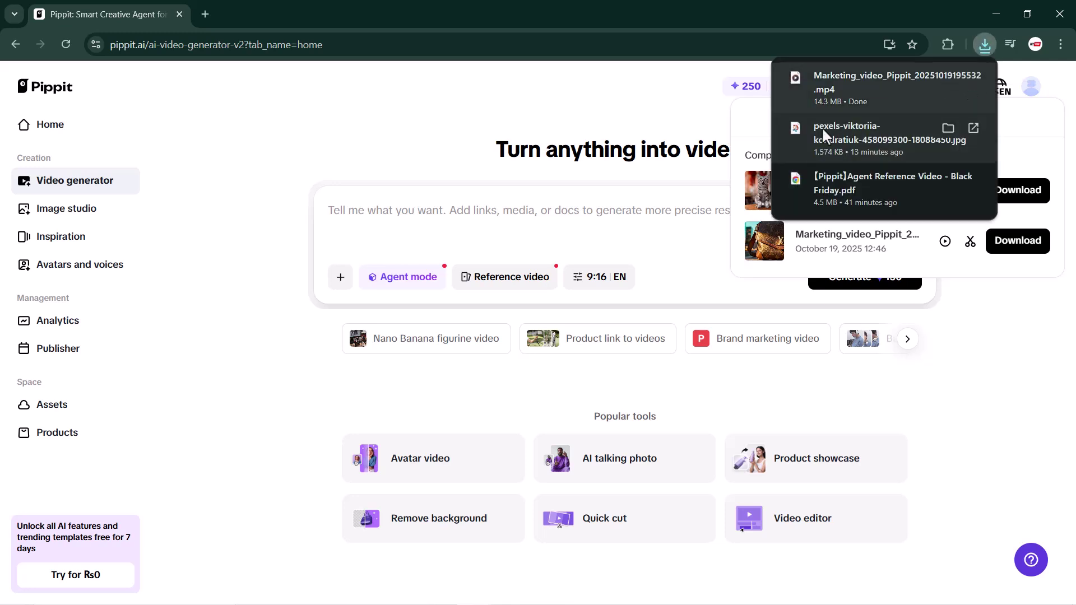
- Play the downloaded cat video with Bulgarian captions in Media Player
left_click(822, 87)
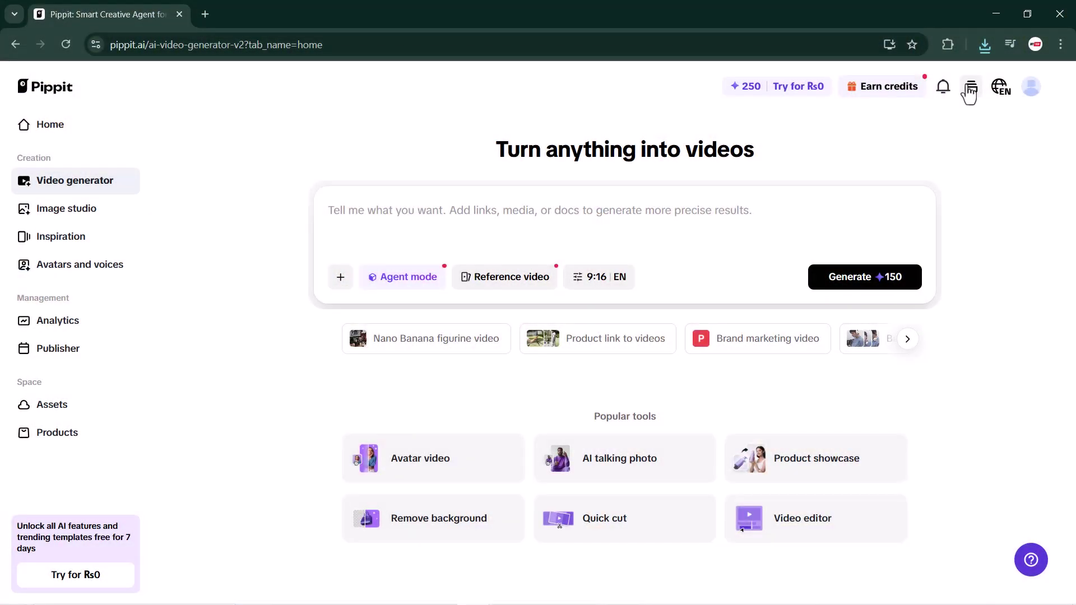
- Open the cat video in the editor from the generation tasks, browse Elements, then open Avatars
left_click(971, 89)
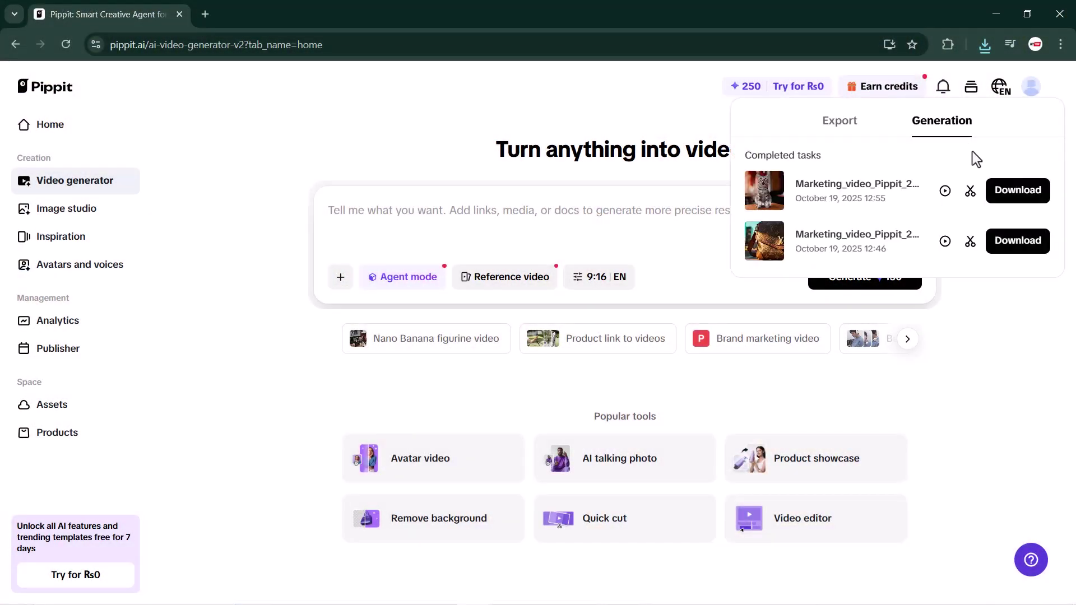
left_click(971, 192)
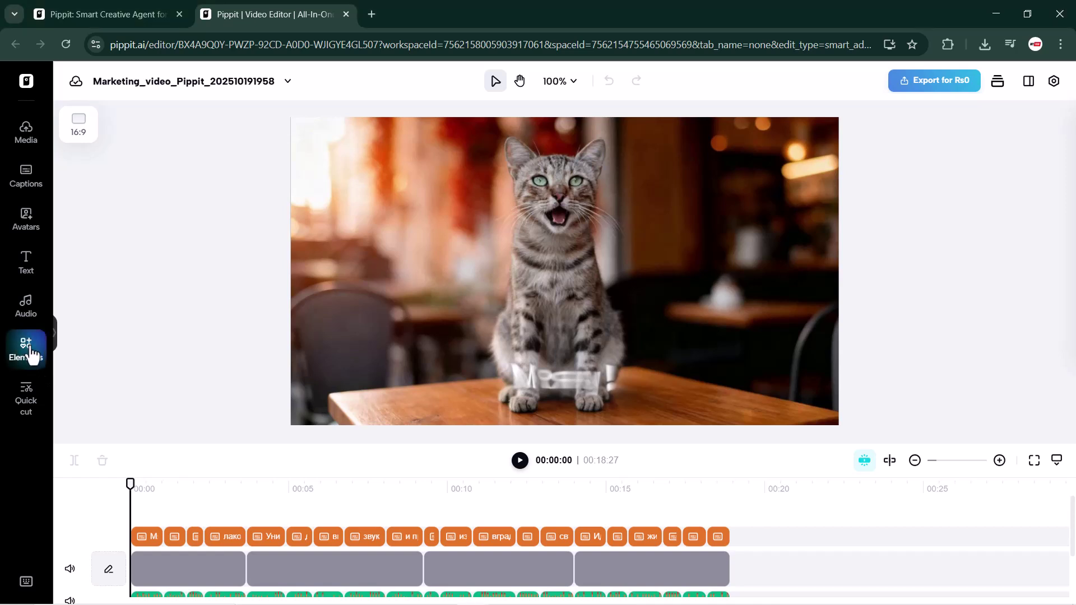
left_click(45, 350)
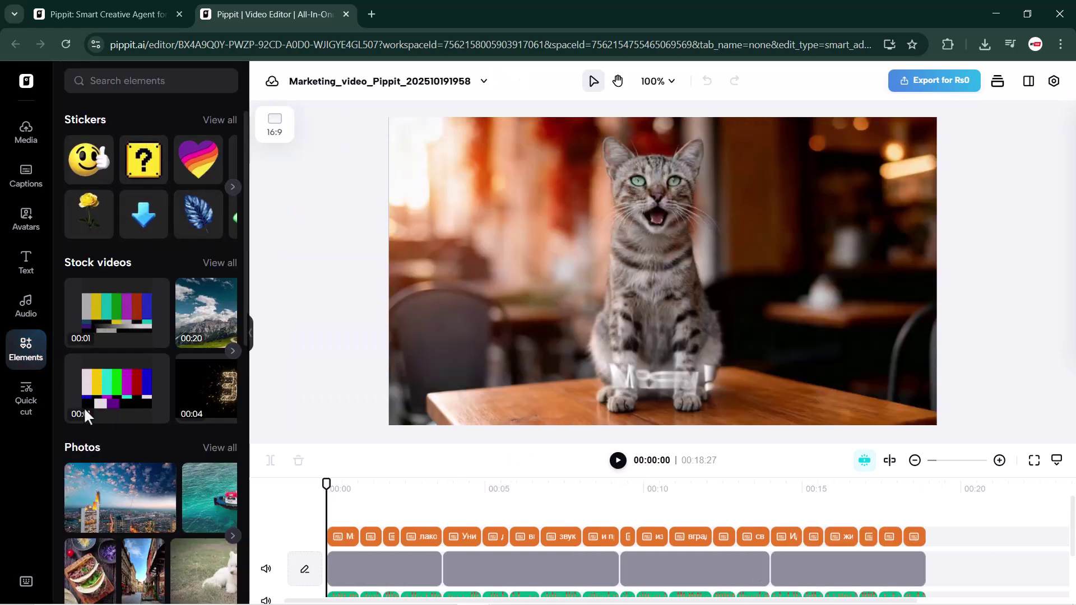
scroll(101, 409, "down", 2)
scroll(101, 410, "down", 4)
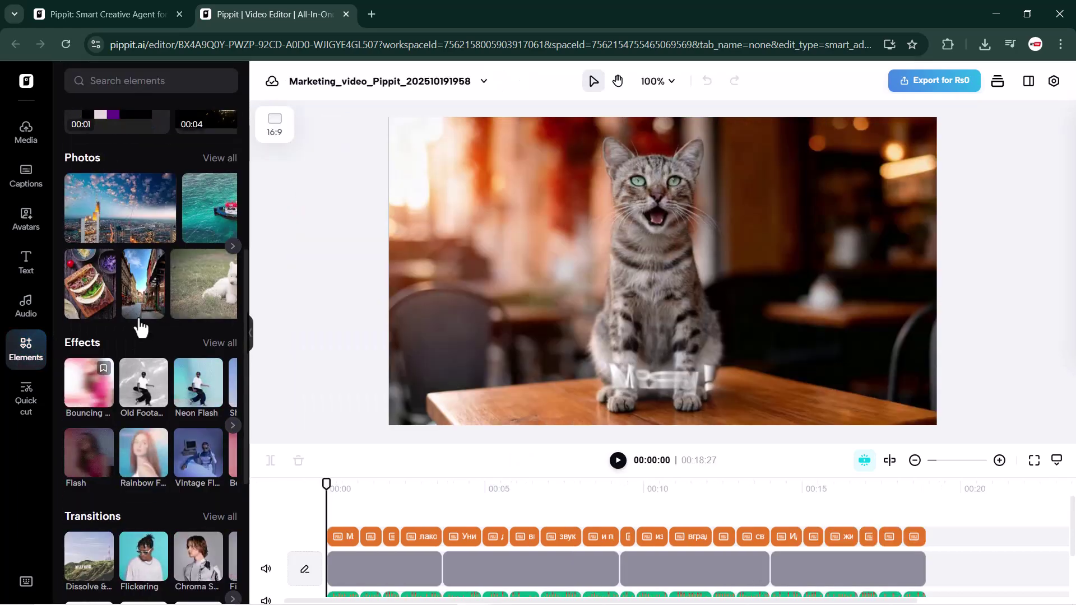
scroll(140, 328, "down", 5)
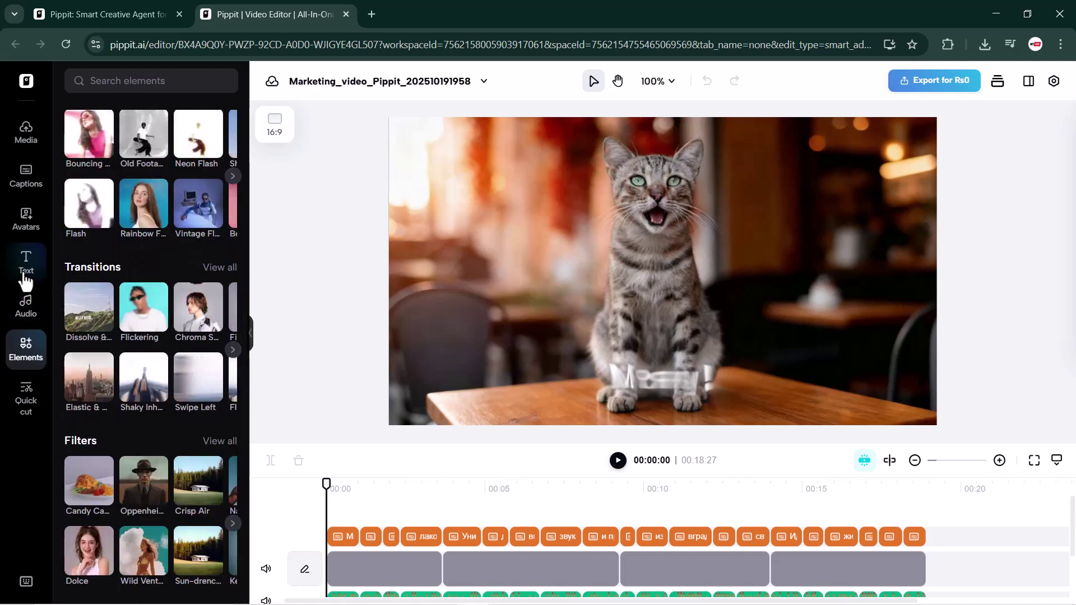
left_click(23, 231)
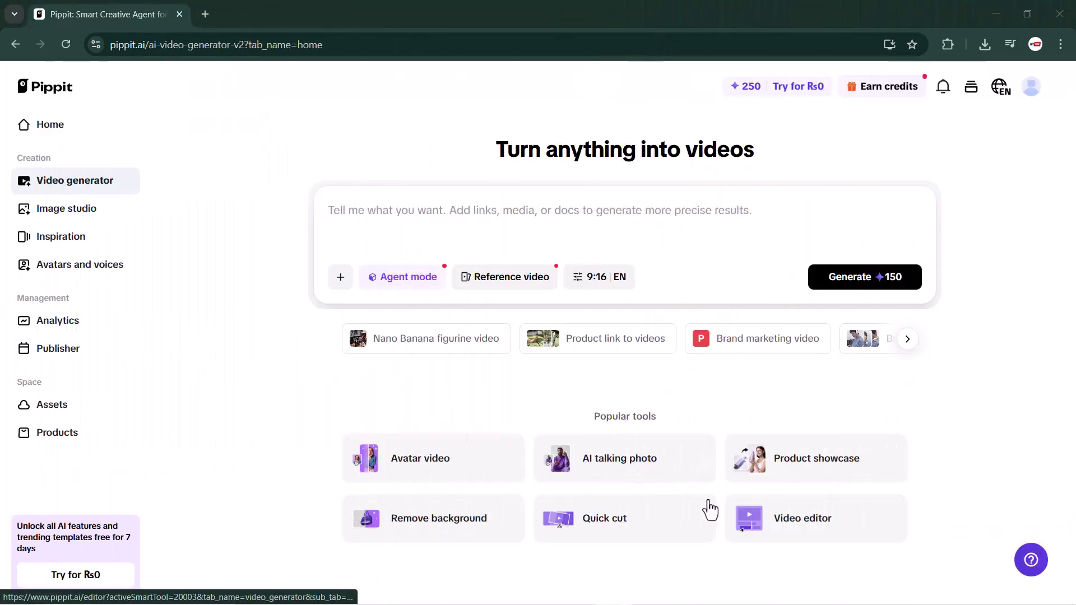
- Switch back to the first Pippit tab, open Product showcase, then return to the video generator home
left_click(396, 210)
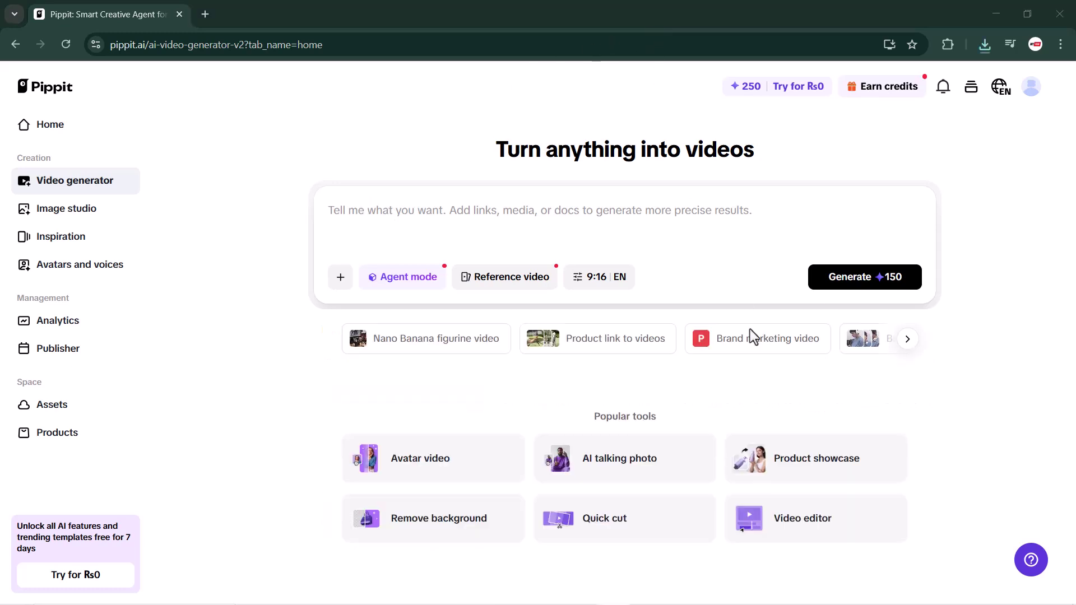
left_click(794, 470)
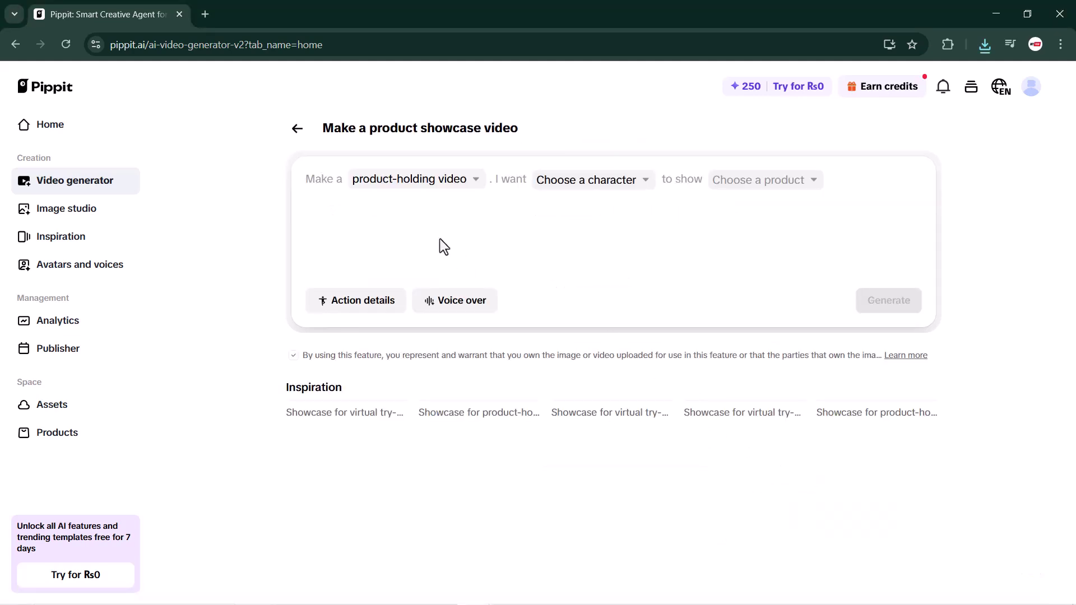
left_click(301, 132)
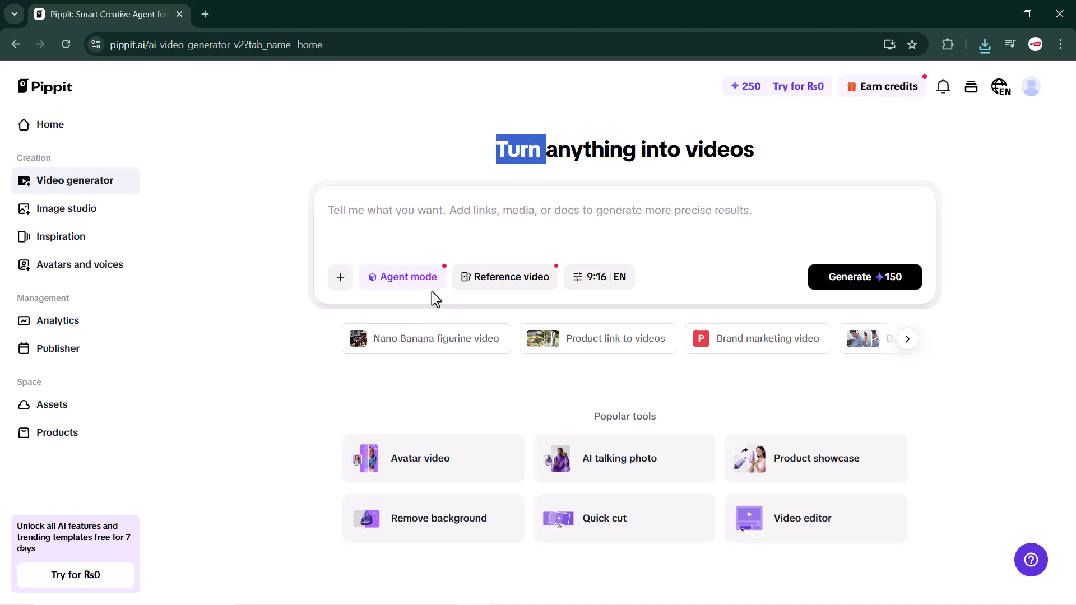
- Attach the iPhone photo, paste the iPhone 17 Pro Max description, and generate the showcase video
left_click(342, 283)
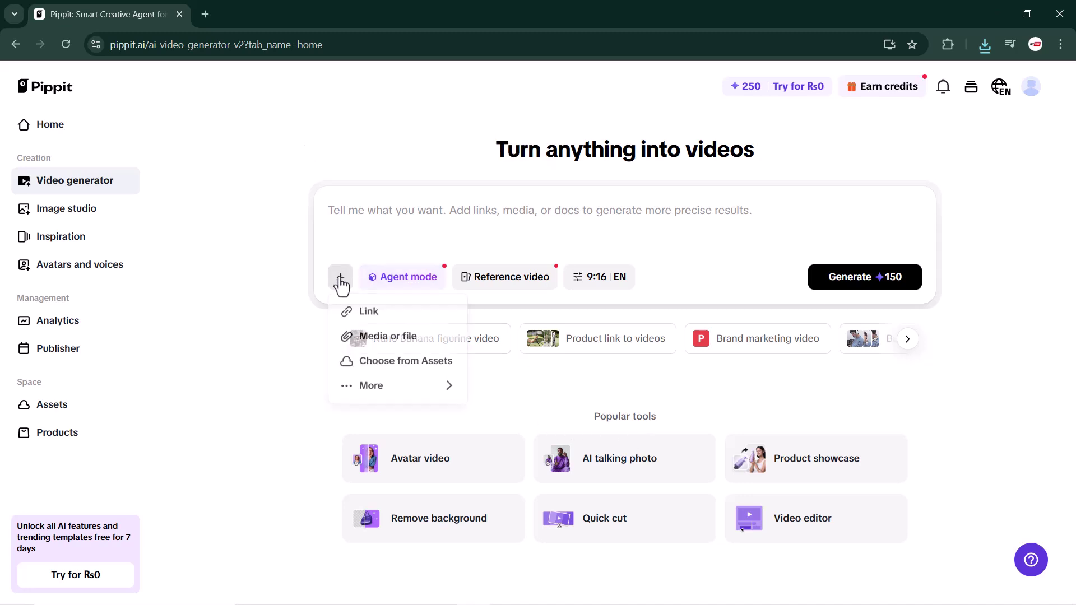
left_click(361, 338)
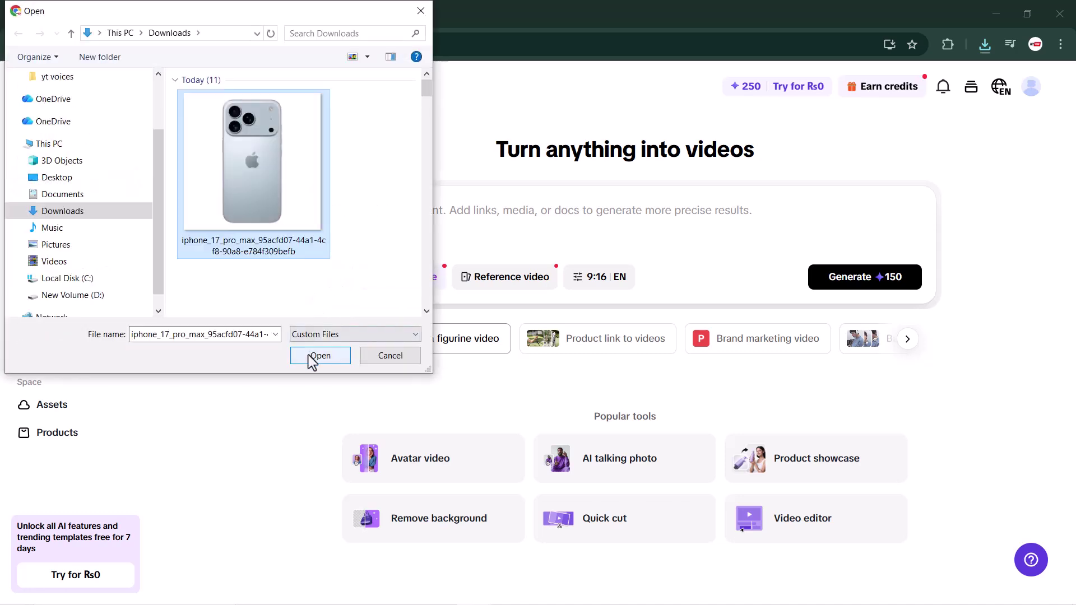
left_click(319, 356)
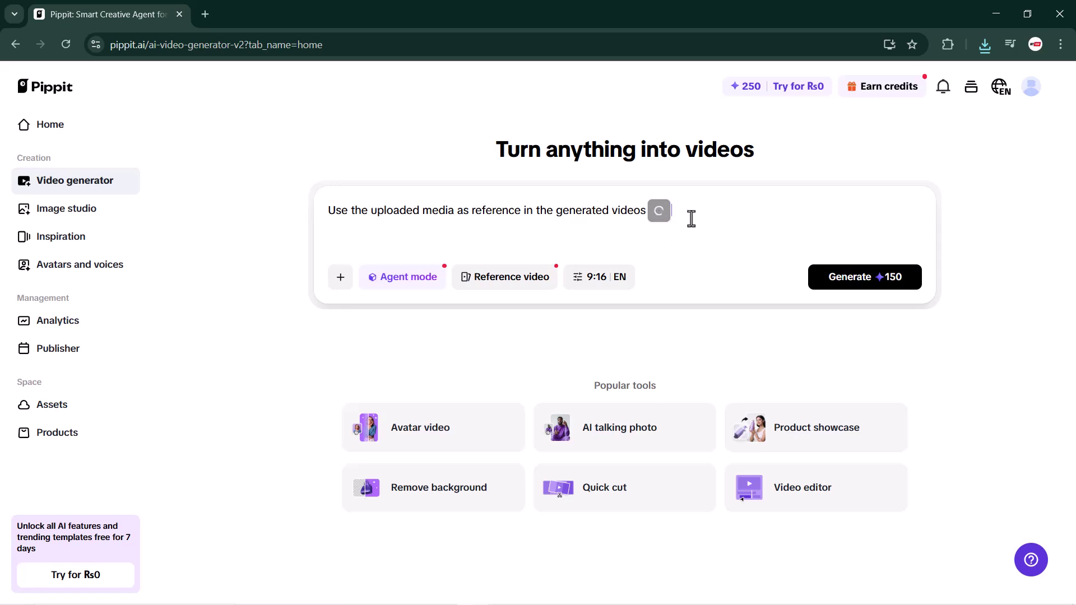
key("ctrl+v")
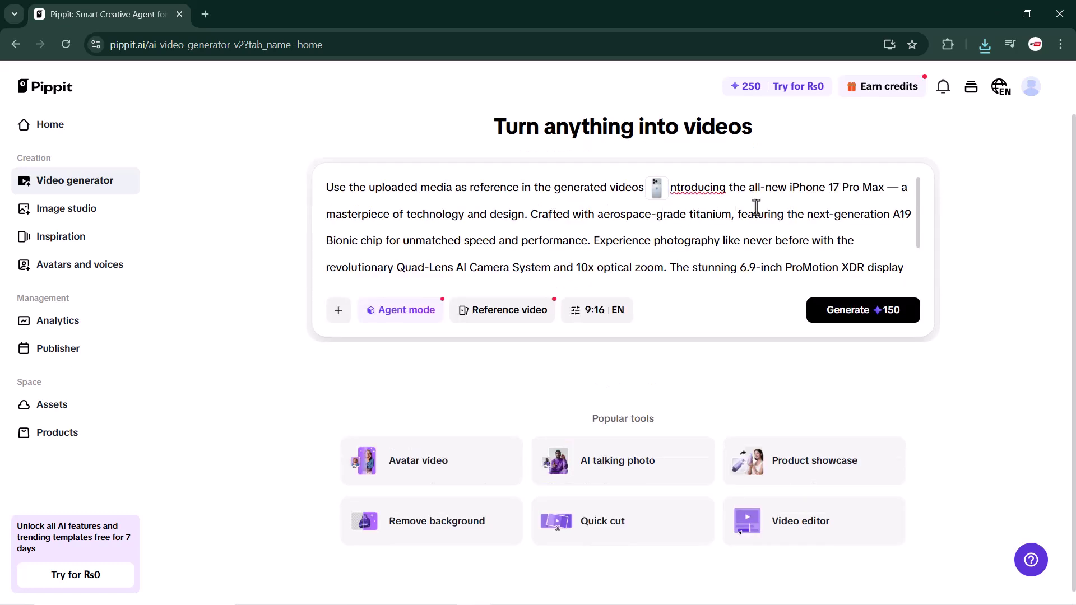
left_click(841, 320)
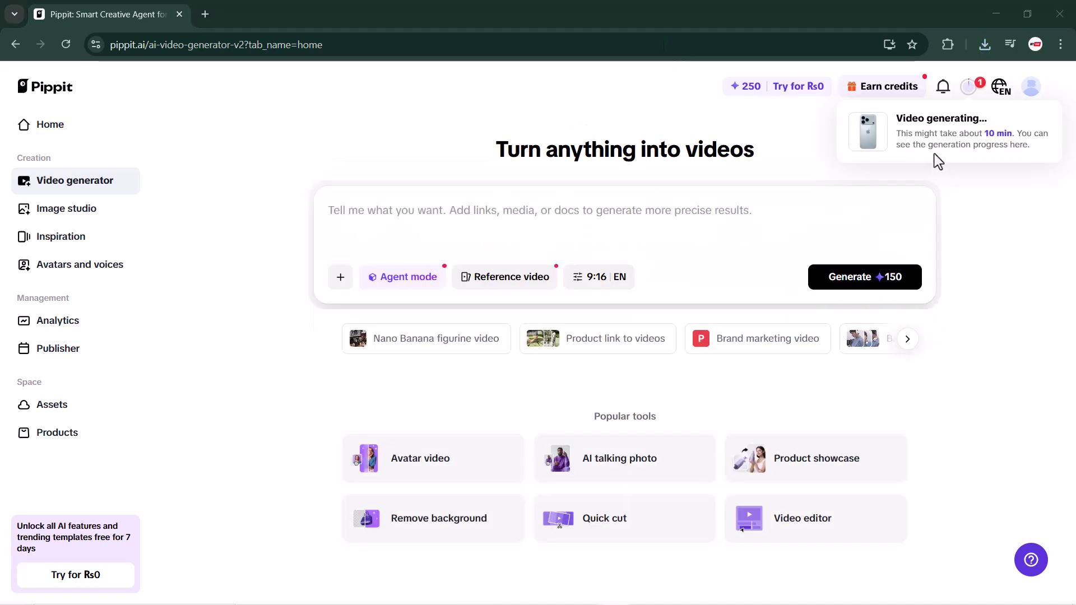
- From the Generation panel, download the finished iPhone video from the top task
left_click(971, 97)
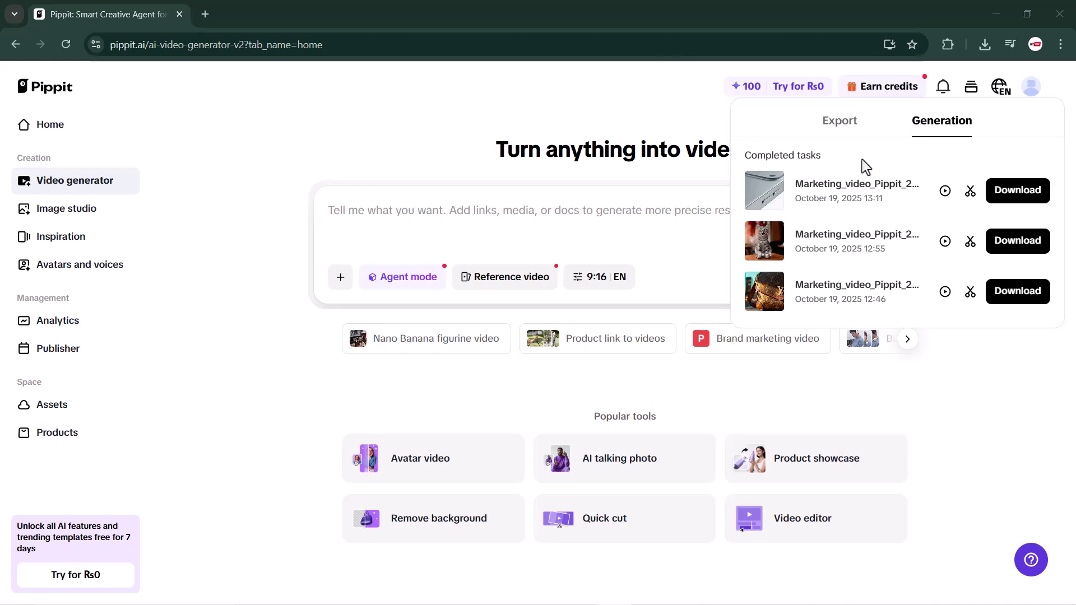
left_click(1008, 206)
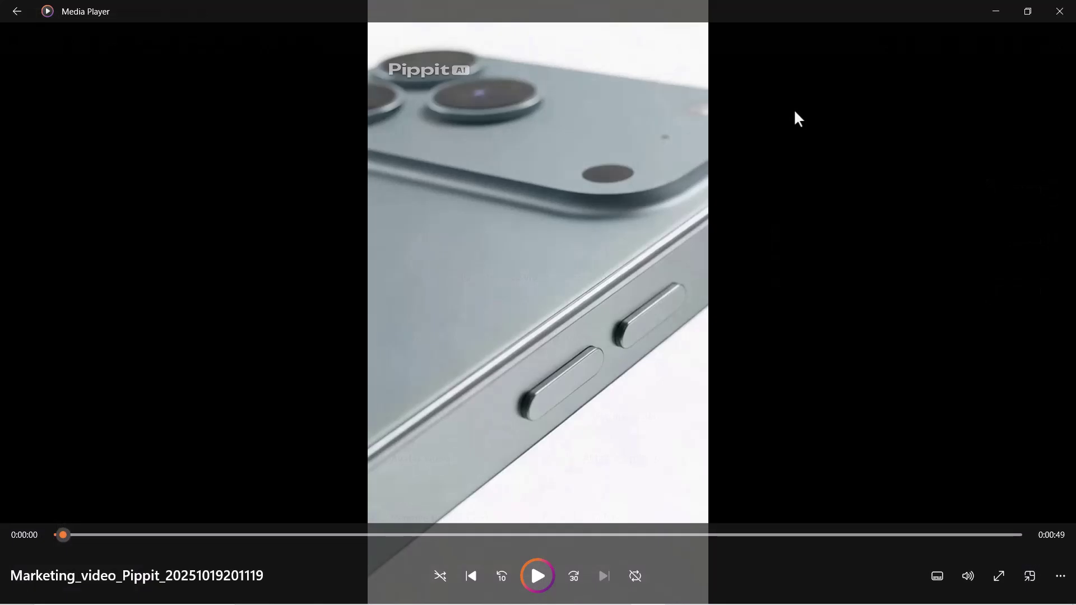
left_click(550, 581)
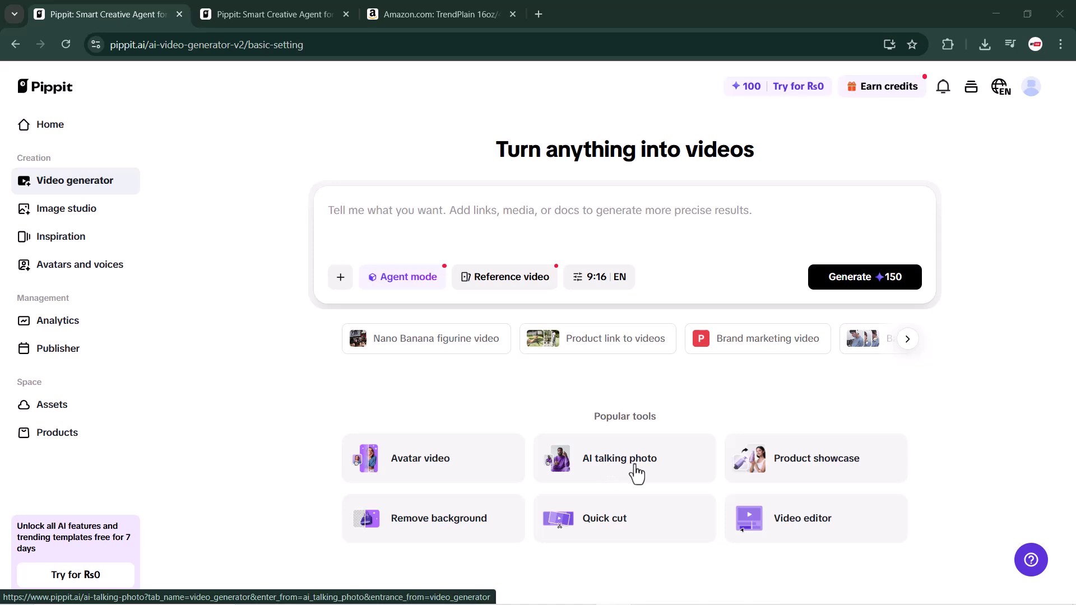
- Upload and crop a portrait in AI talking photo, then start the script 'HEY GUYS WELCOME BACK TO MYTECH'
left_click(283, 12)
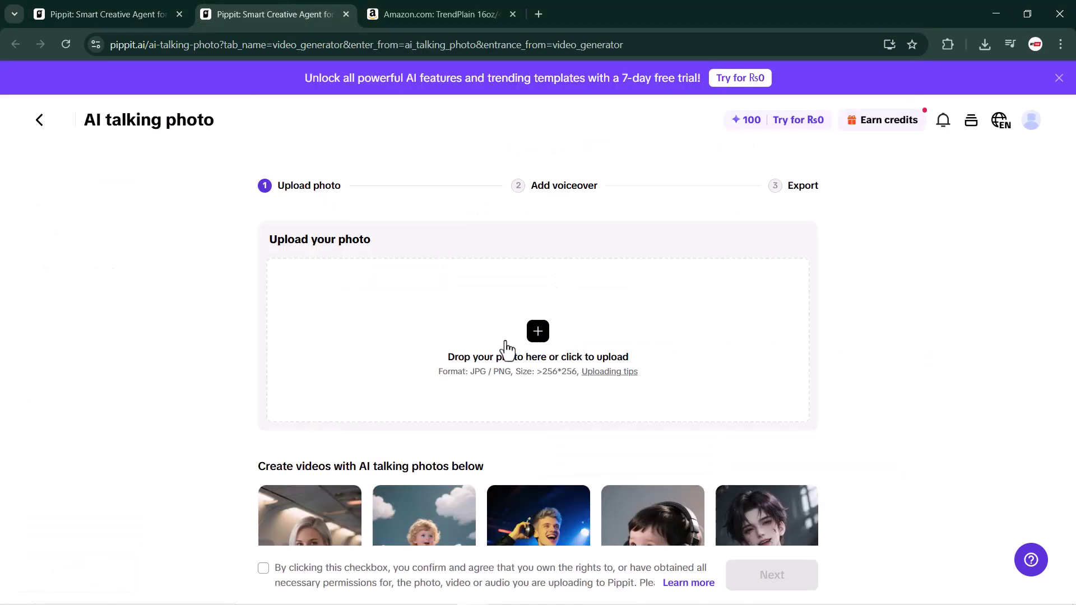
left_click(540, 337)
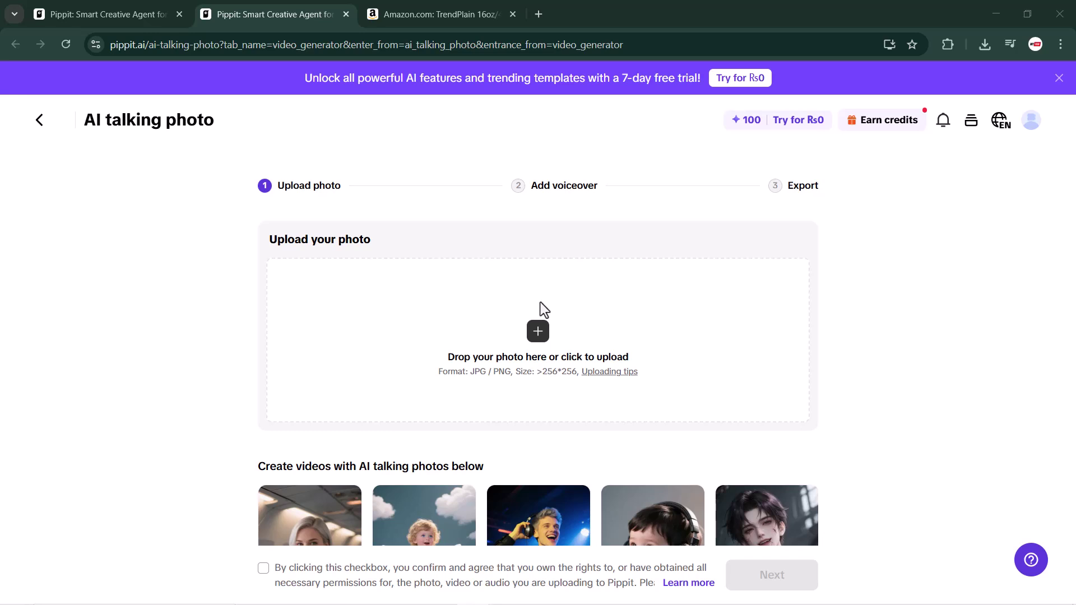
left_click(539, 301)
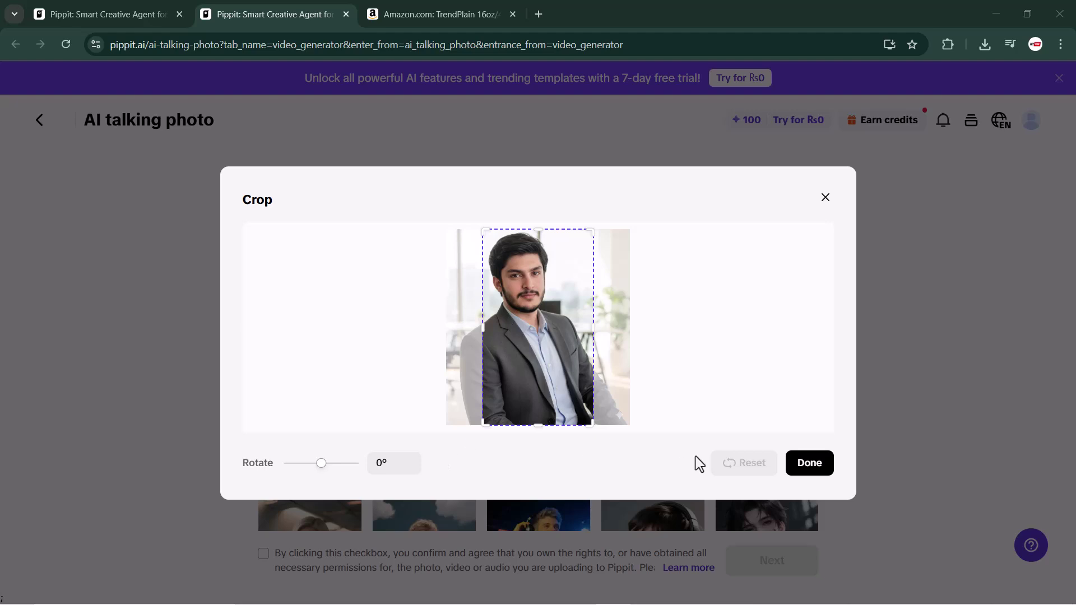
left_click_drag(559, 385, 545, 384)
key("Return")
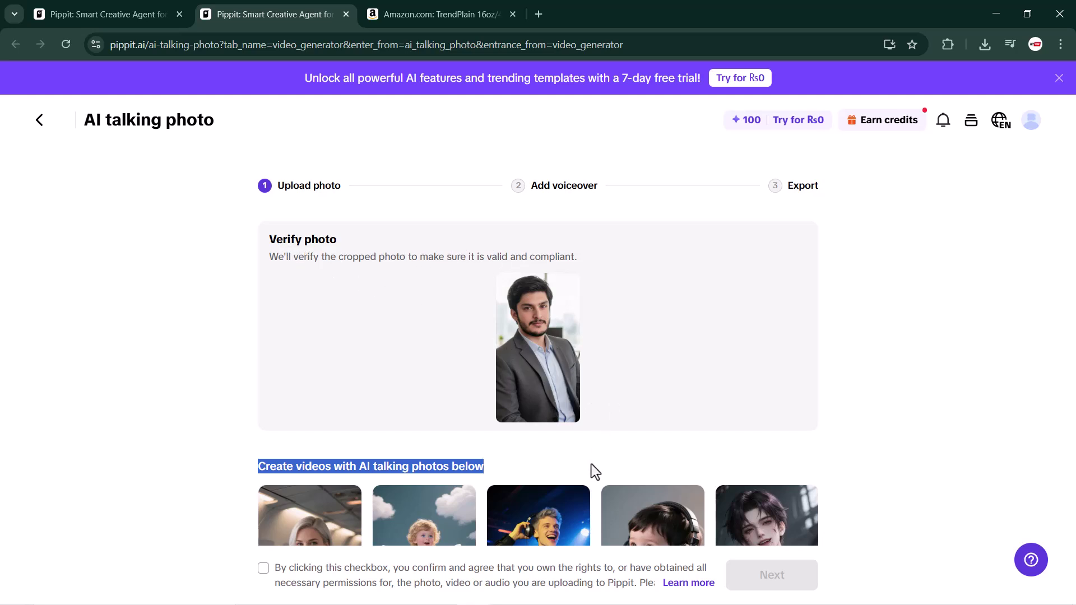
left_click(329, 342)
type("HEY GUYS WELCOME BACK TO MYTECH I HOPE YOU ARE ALL DOING WELL TODAYS I AM INTRODUCE A")
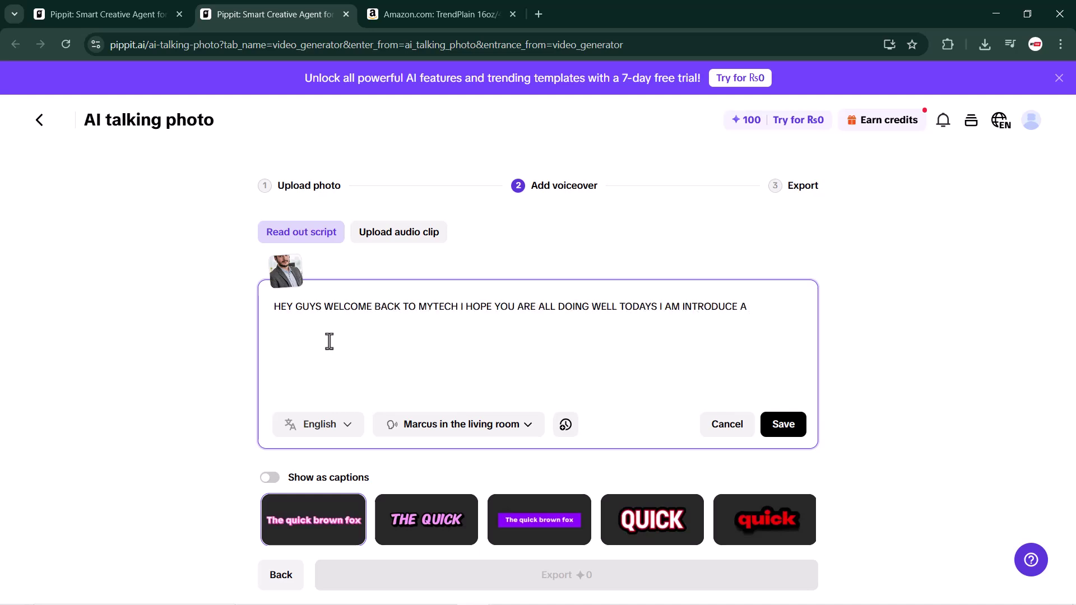
type("ITE ITS CALLED PIPPT.AI")
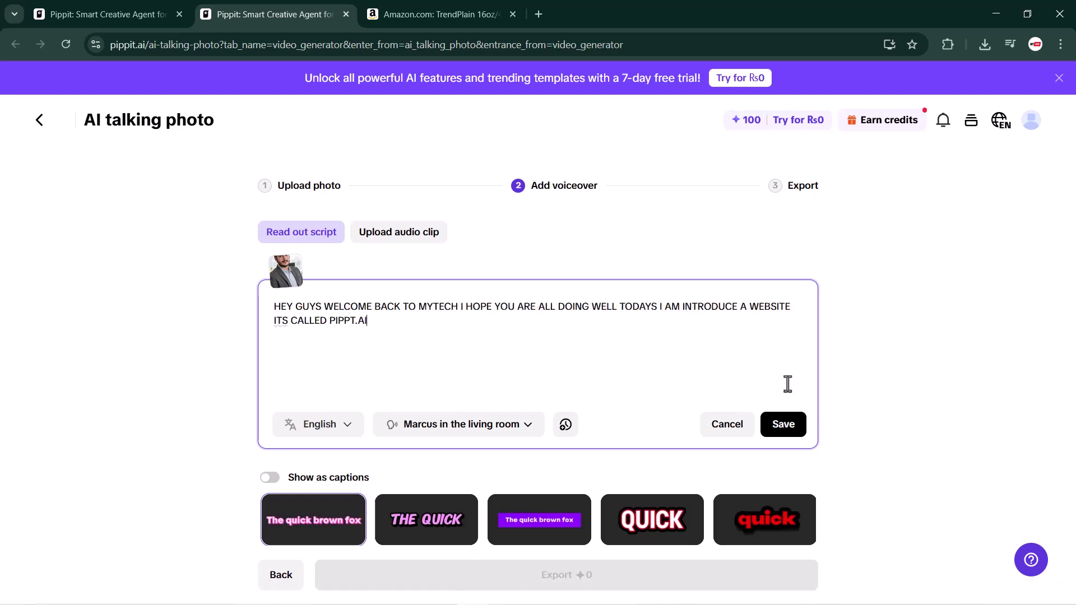
- Translate the talking-photo script into French
left_click(323, 436)
scroll(313, 533, "down", 1)
scroll(314, 542, "down", 1)
left_click(314, 543)
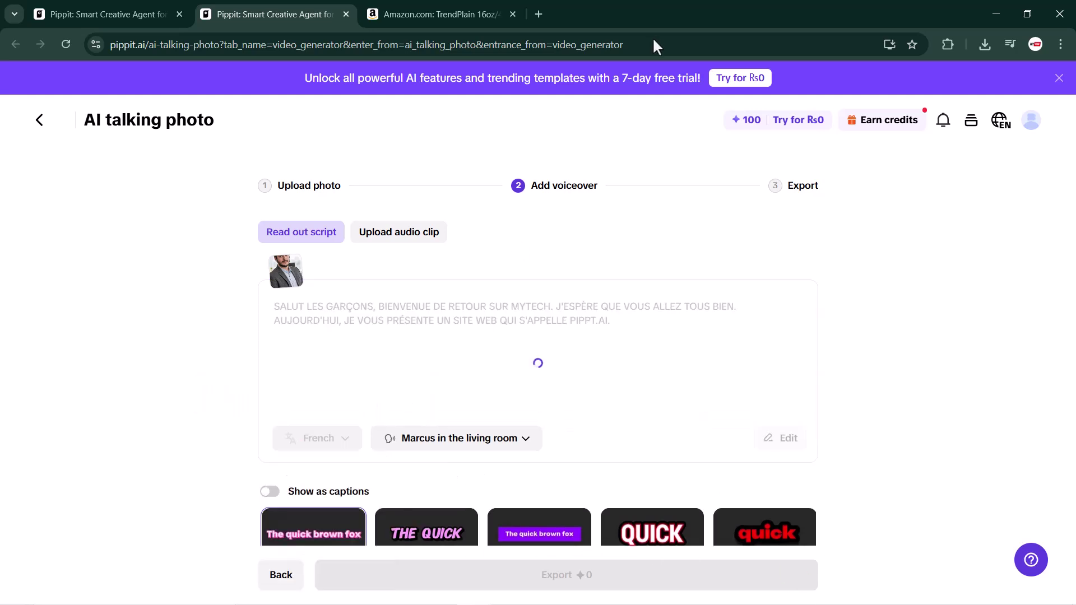
- Show the script as captions in the boxed 'The quick' style
scroll(513, 463, "down", 2)
scroll(514, 462, "down", 2)
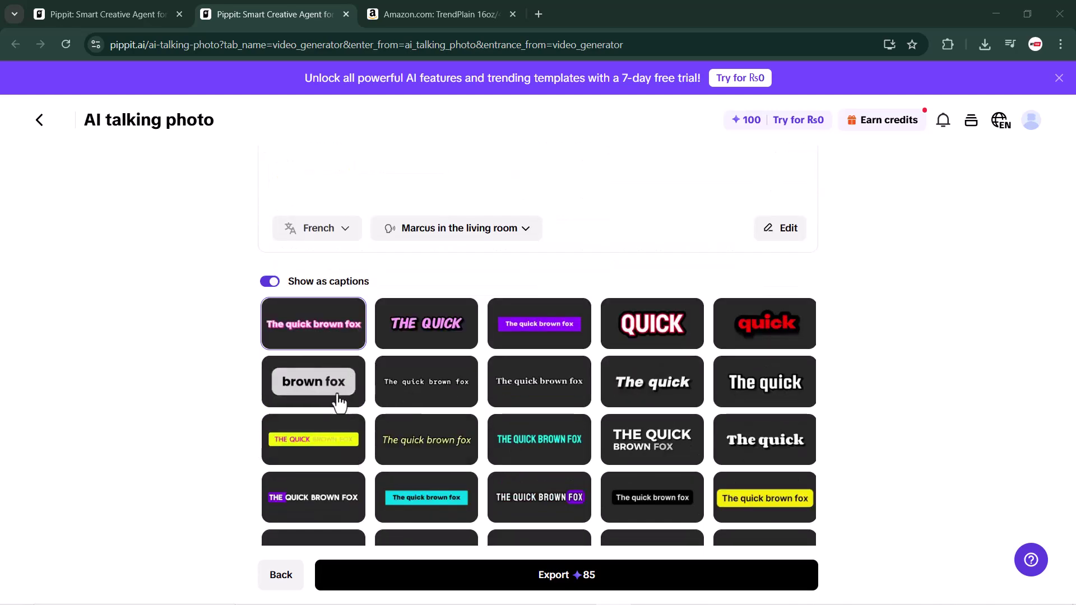
left_click(361, 402)
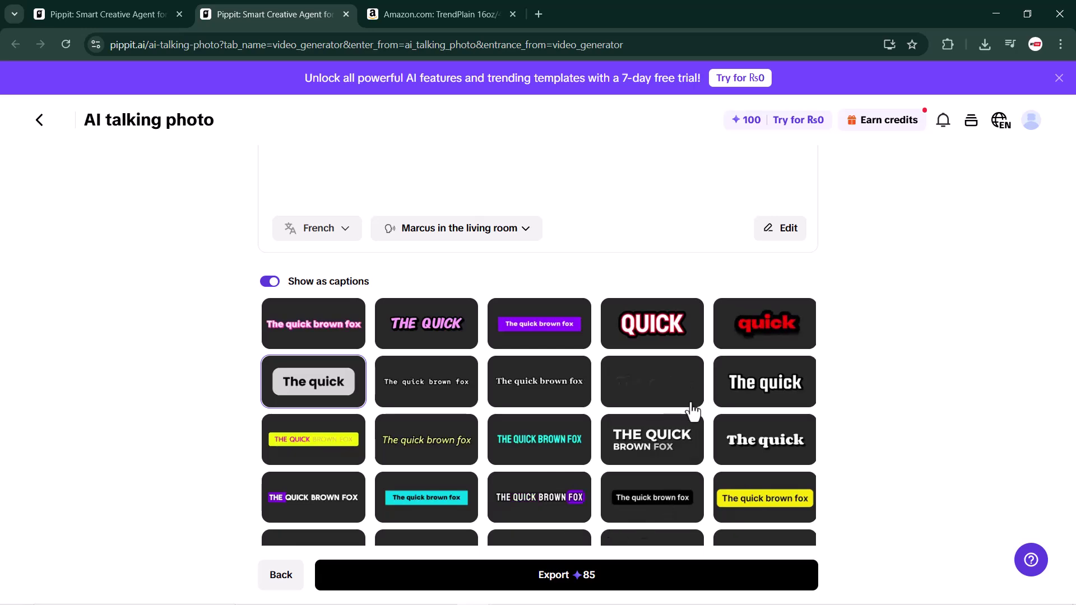
scroll(692, 413, "up", 4)
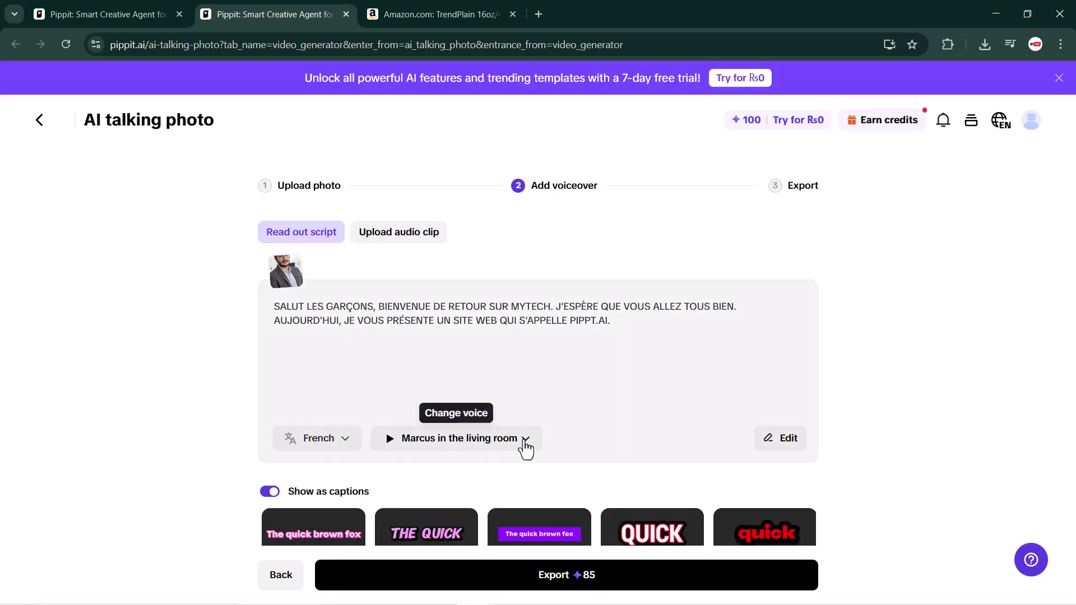
- Preview several voices, including Pallo in the kitchen, then select and confirm Derek
left_click(526, 443)
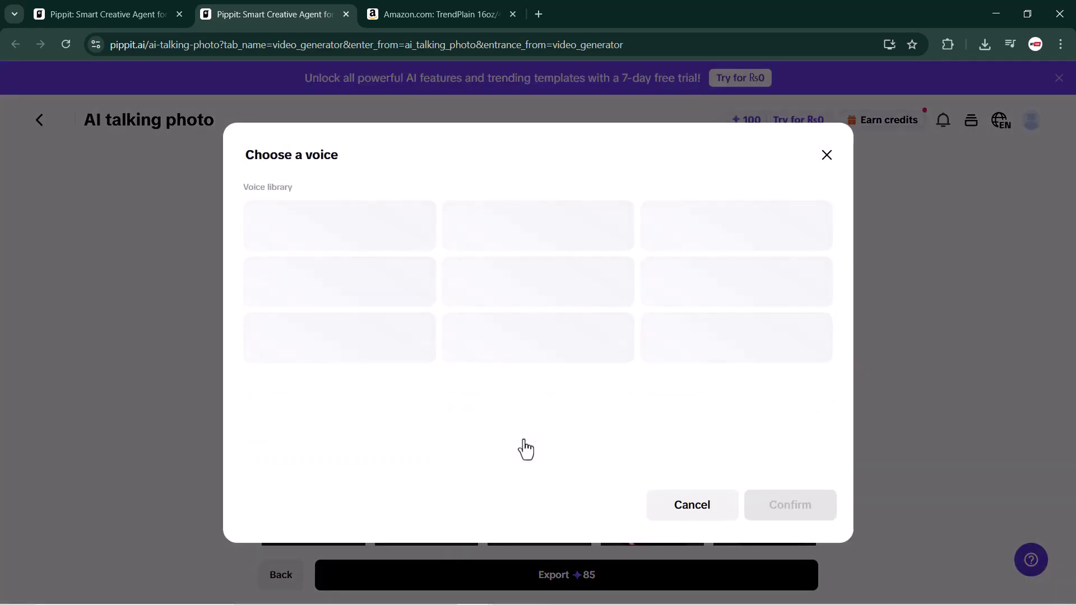
left_click(268, 238)
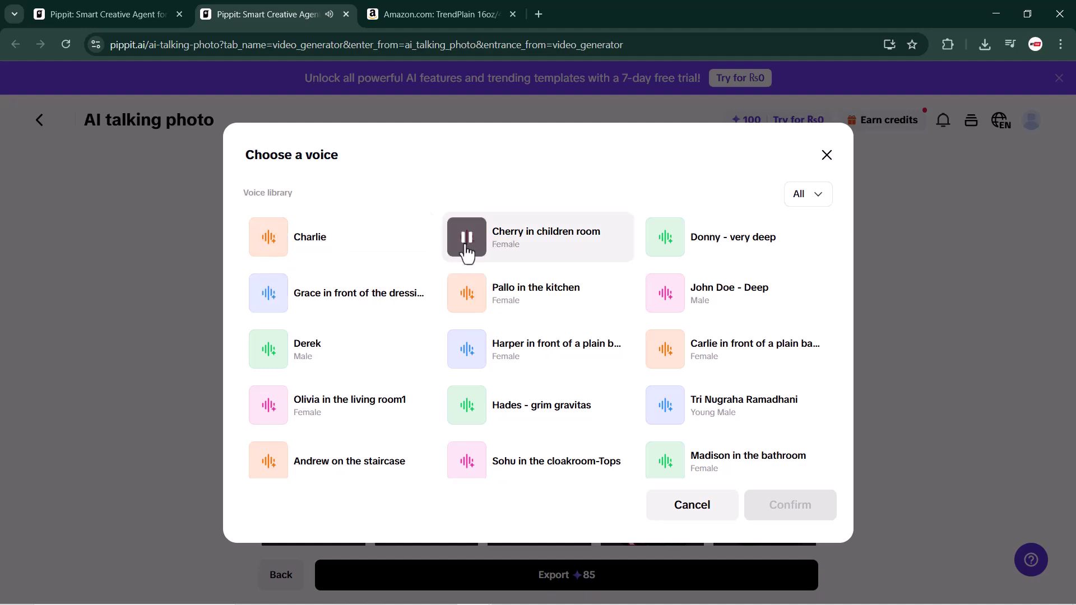
left_click(466, 295)
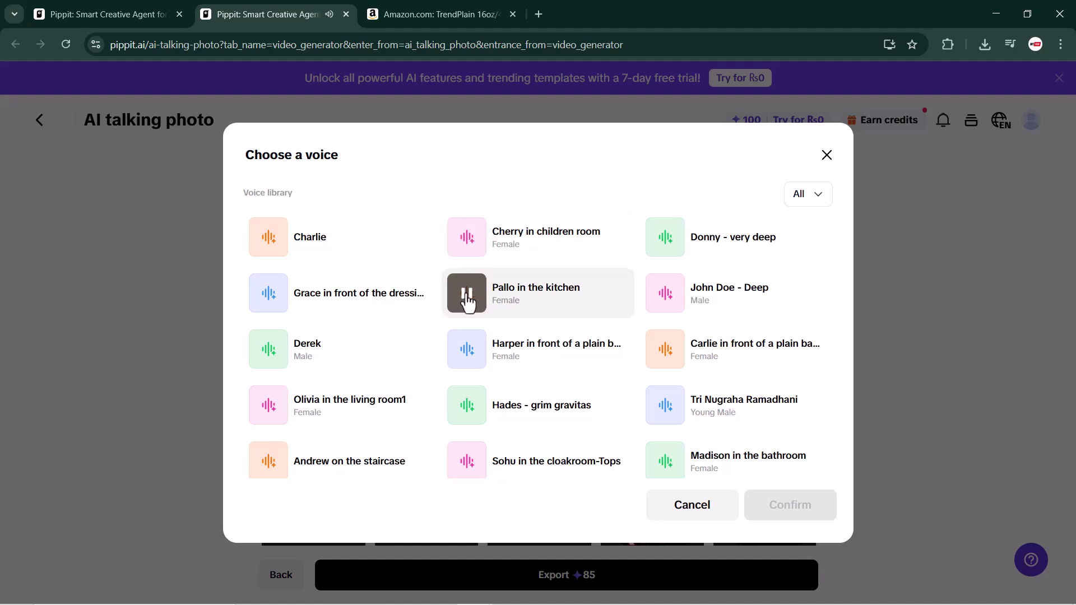
left_click(266, 297)
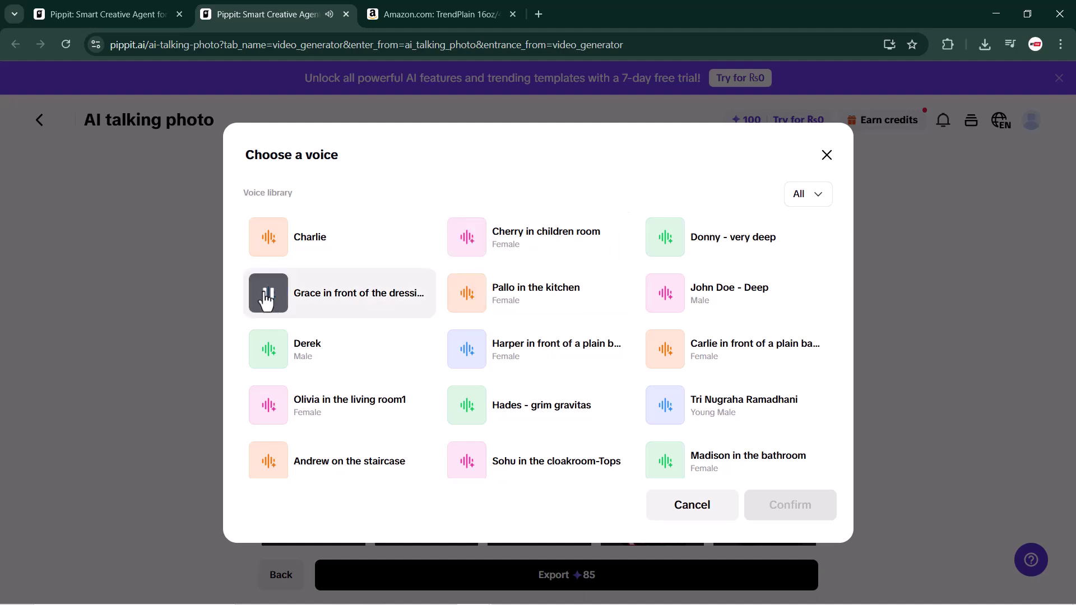
left_click(264, 359)
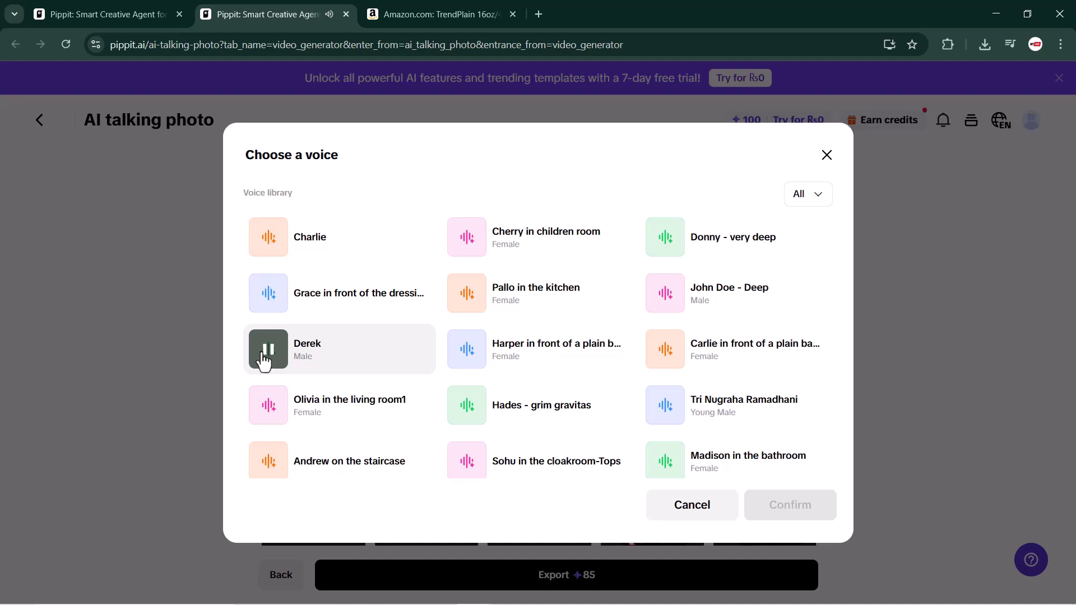
left_click(339, 356)
left_click(777, 521)
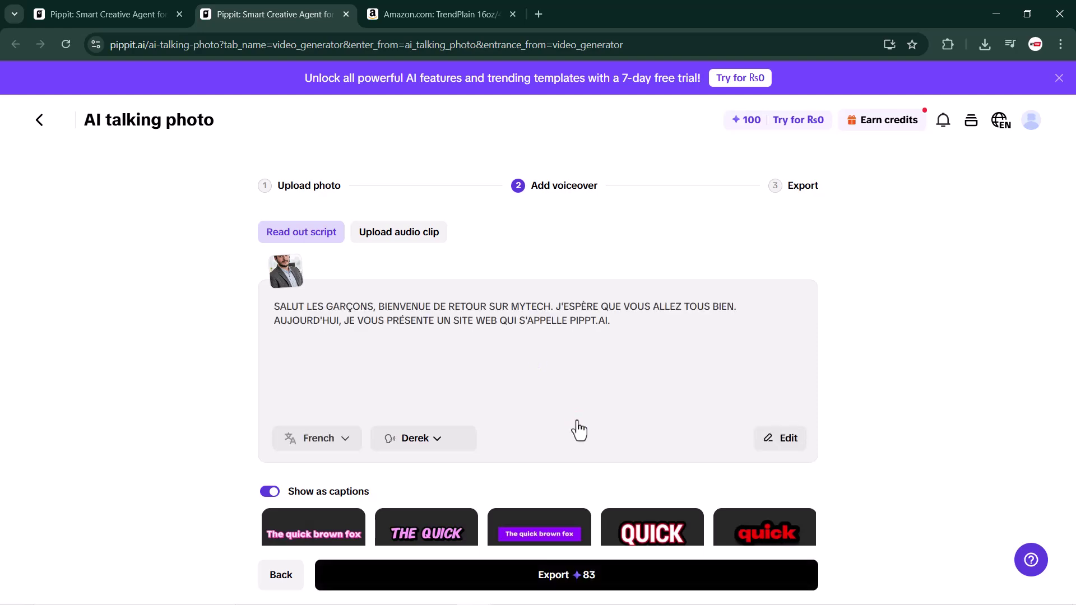
- Export with no watermark, 1080p resolution, 60fps and MP4 format, then download
scroll(583, 448, "down", 1)
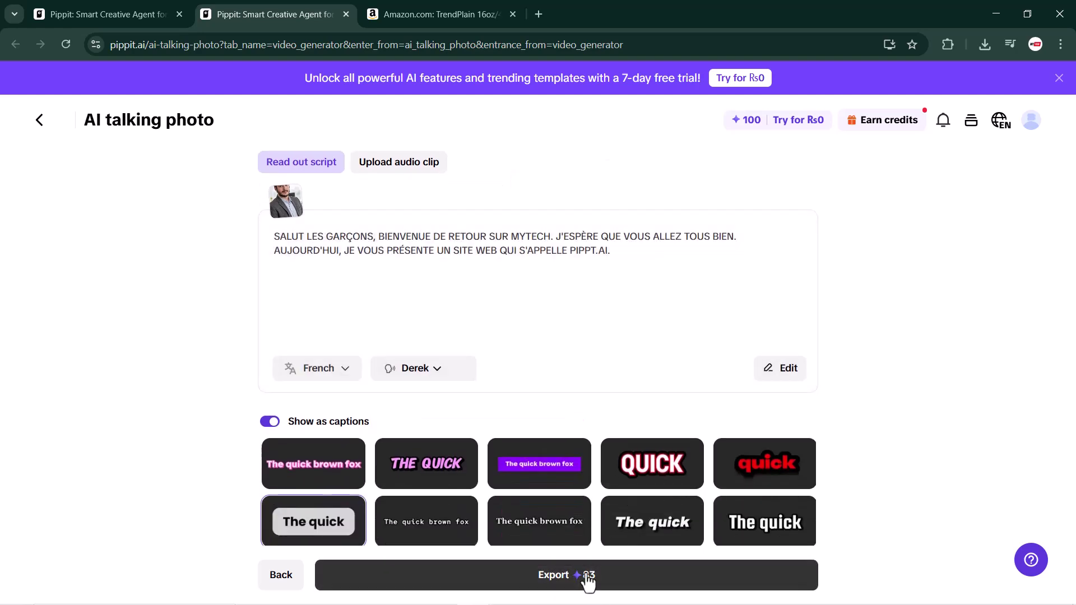
left_click(587, 578)
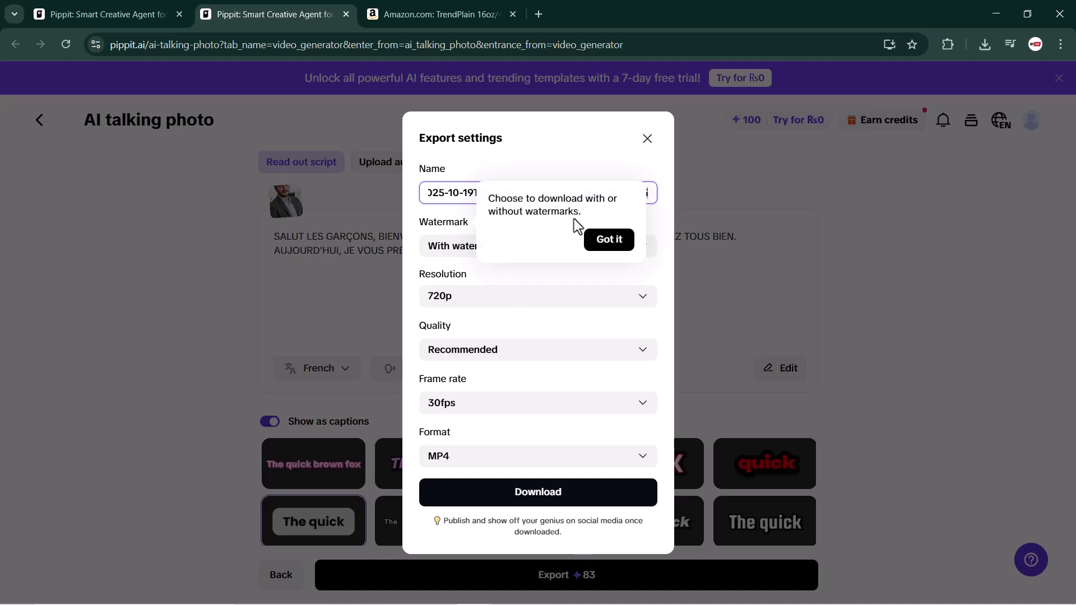
left_click(612, 242)
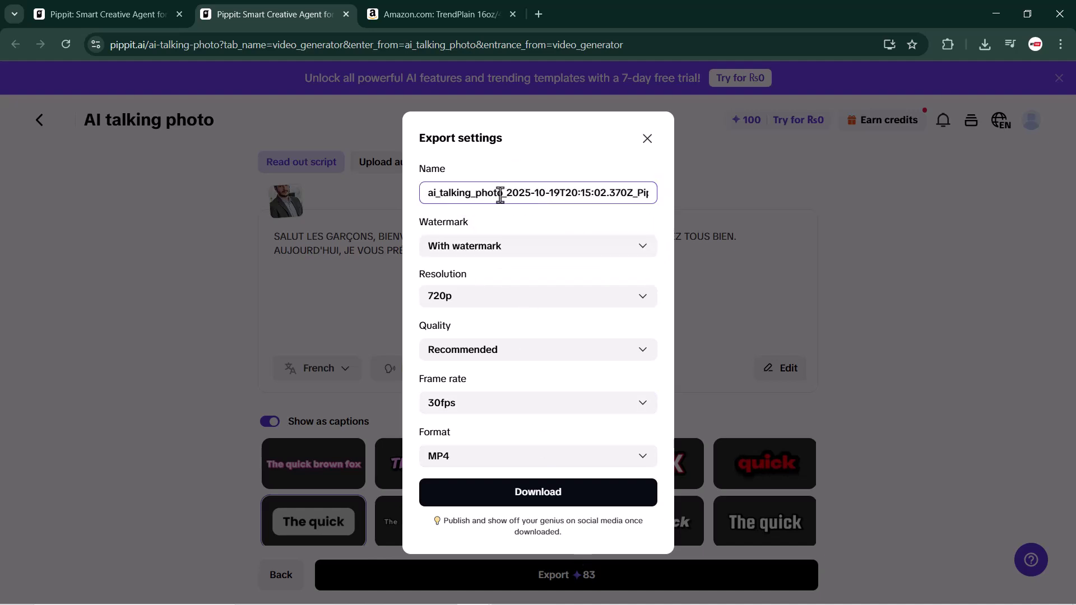
left_click(523, 251)
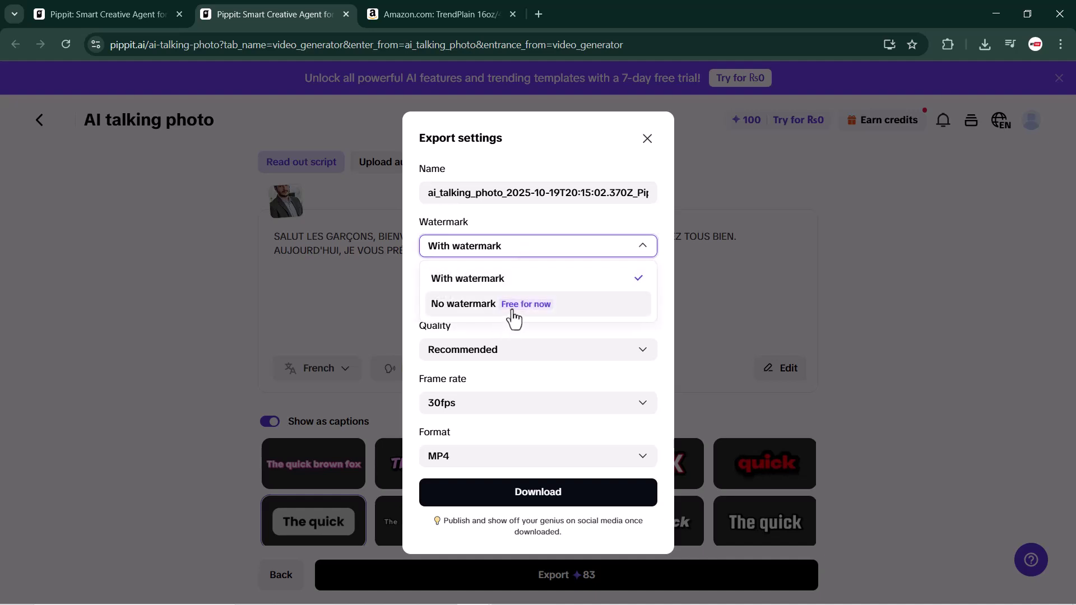
left_click(518, 306)
left_click(518, 302)
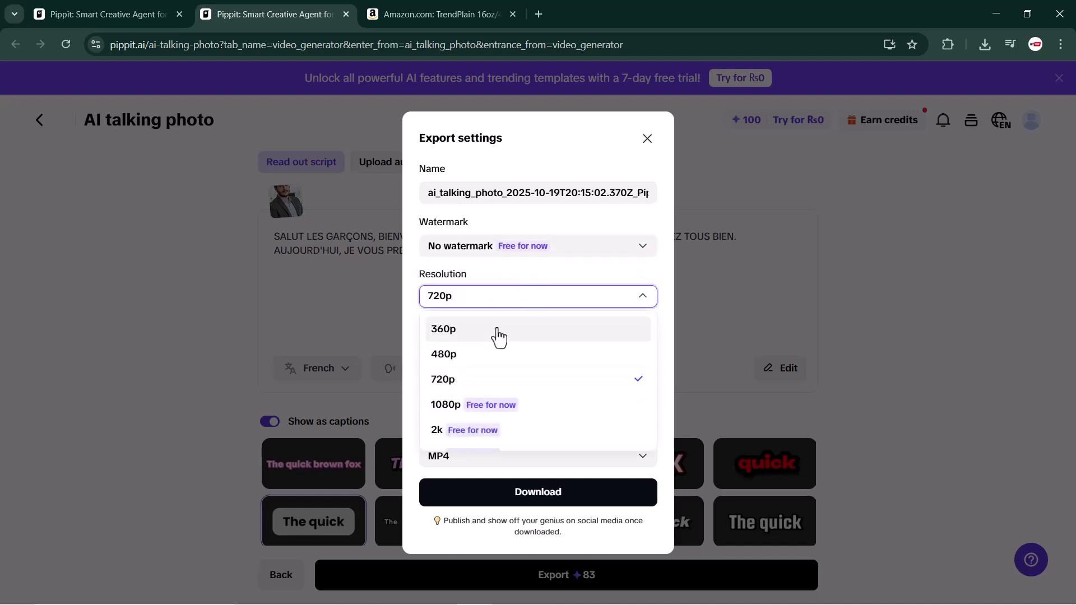
left_click(494, 406)
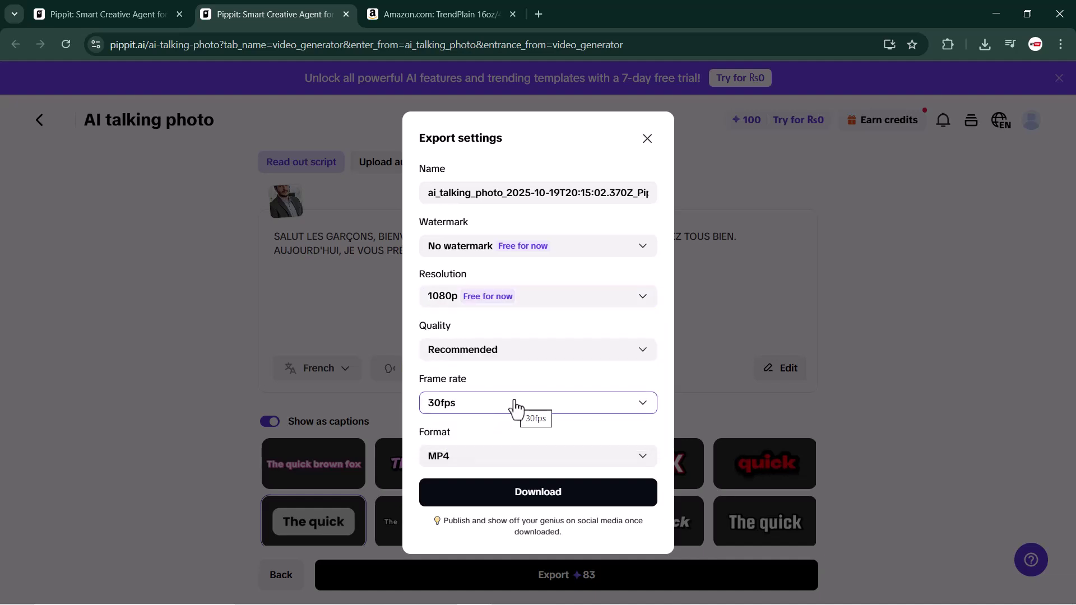
left_click(514, 402)
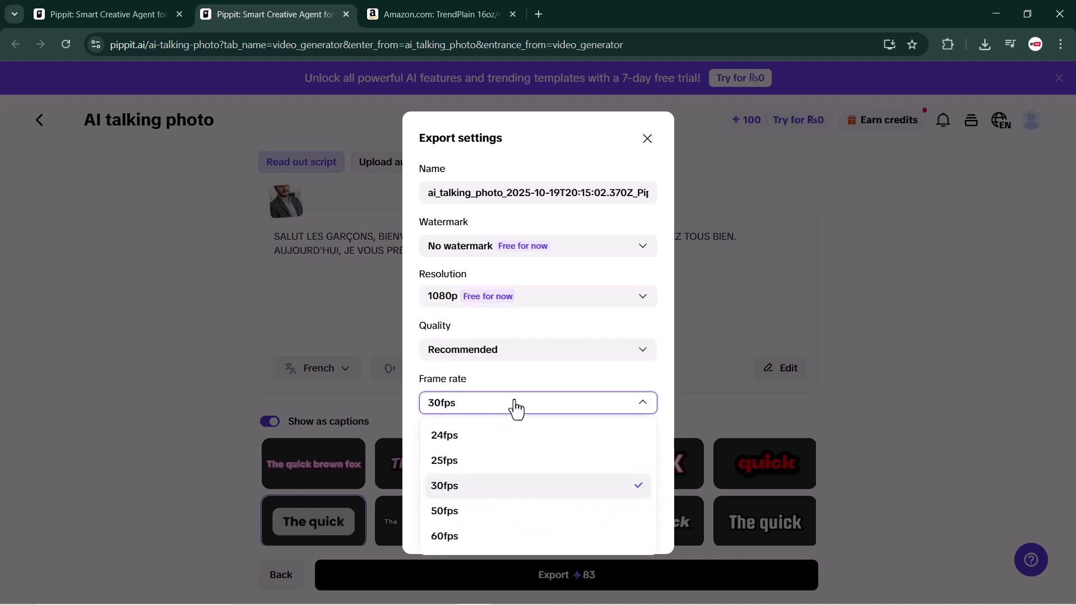
left_click(462, 539)
left_click(543, 473)
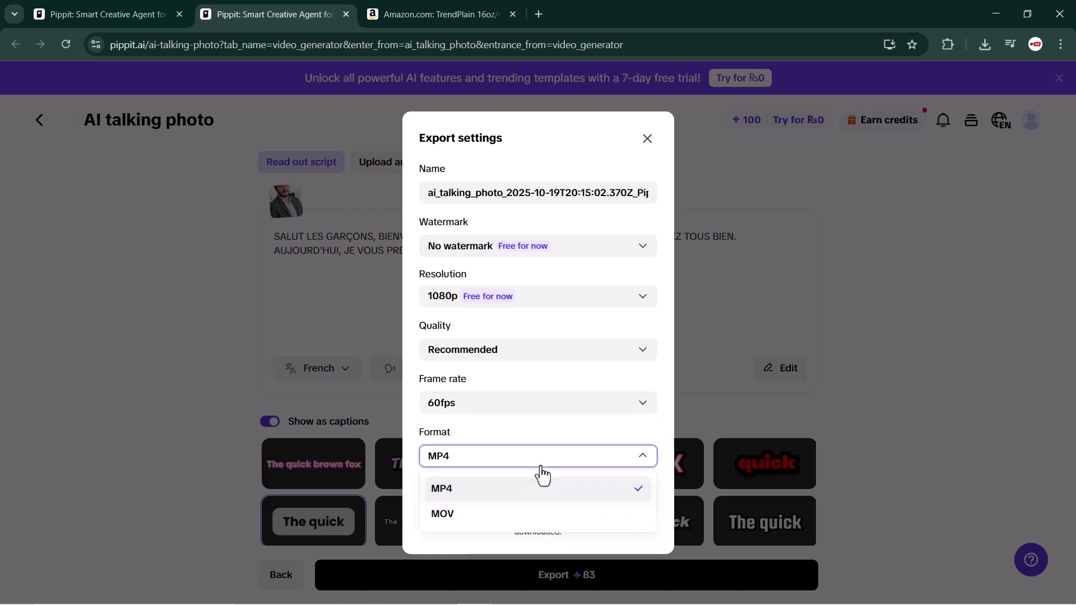
left_click(521, 493)
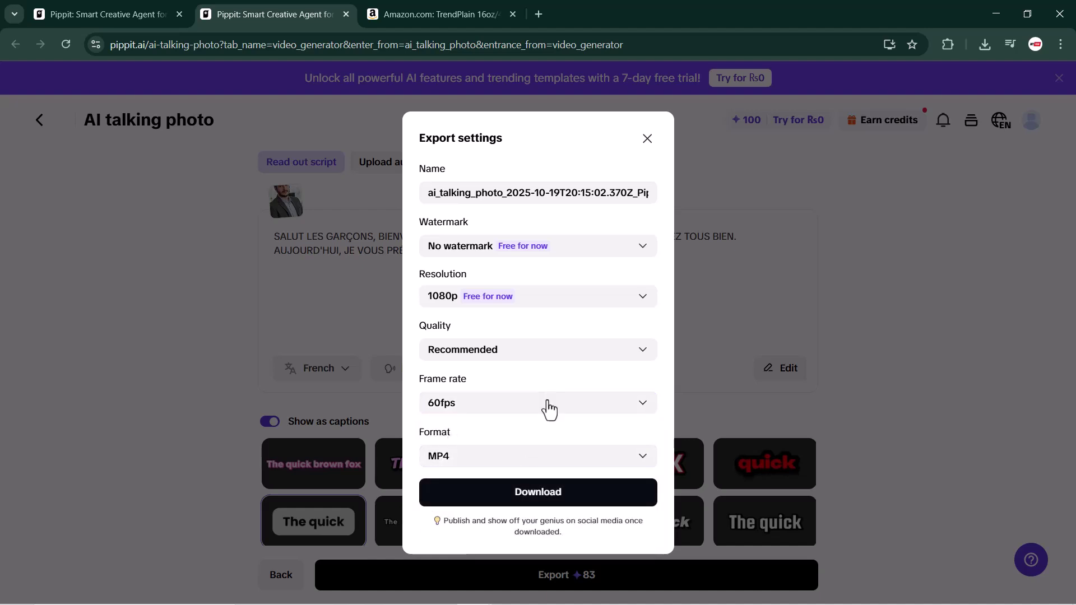
left_click(527, 501)
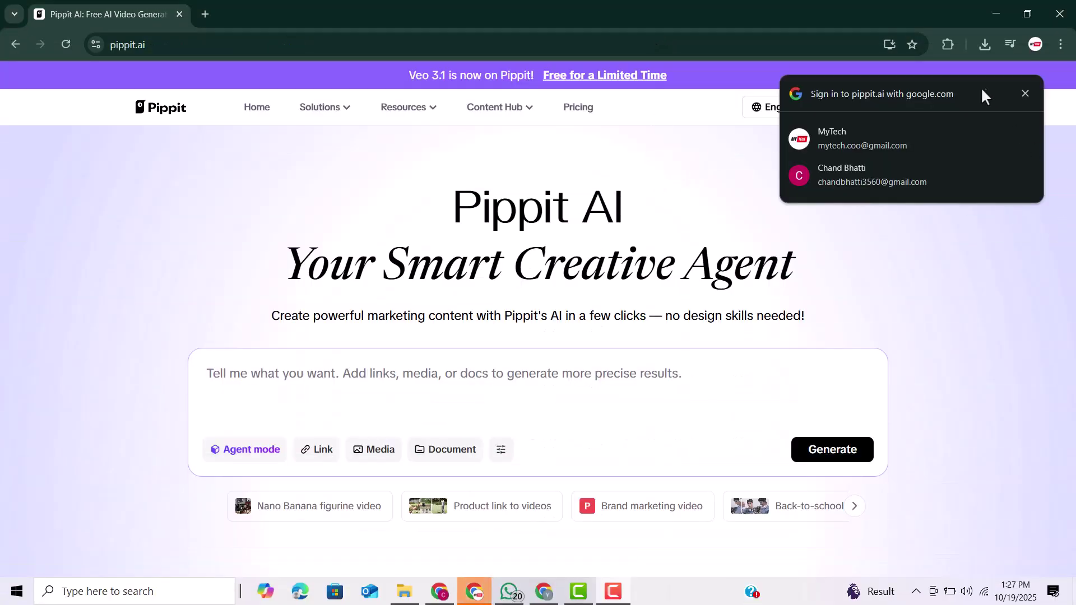
- Close the Google sign-in popup and scroll down to the example video carousel
left_click(1026, 93)
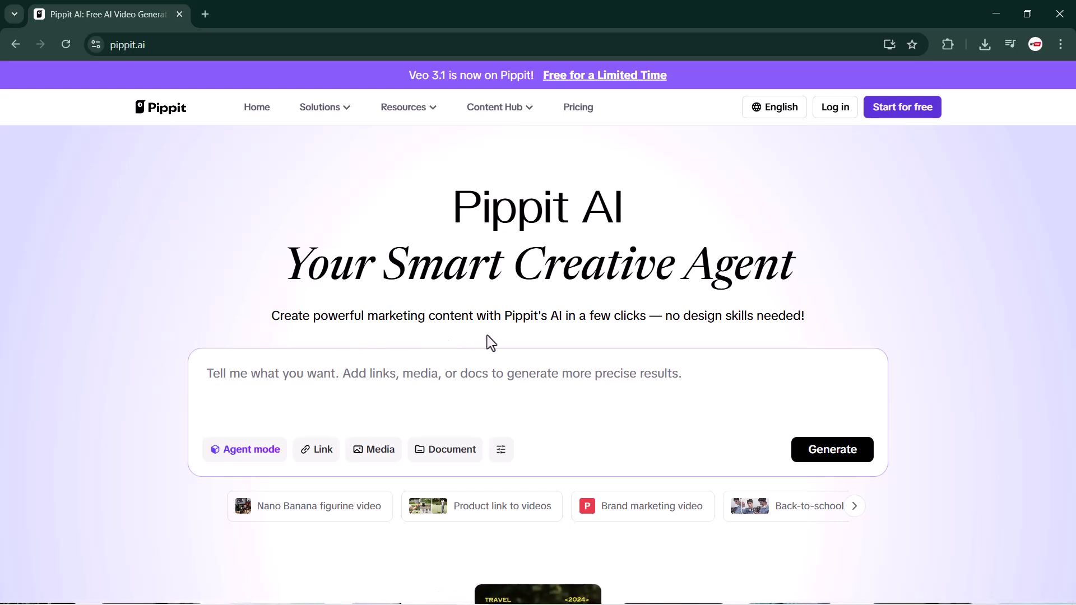
scroll(492, 340, "down", 5)
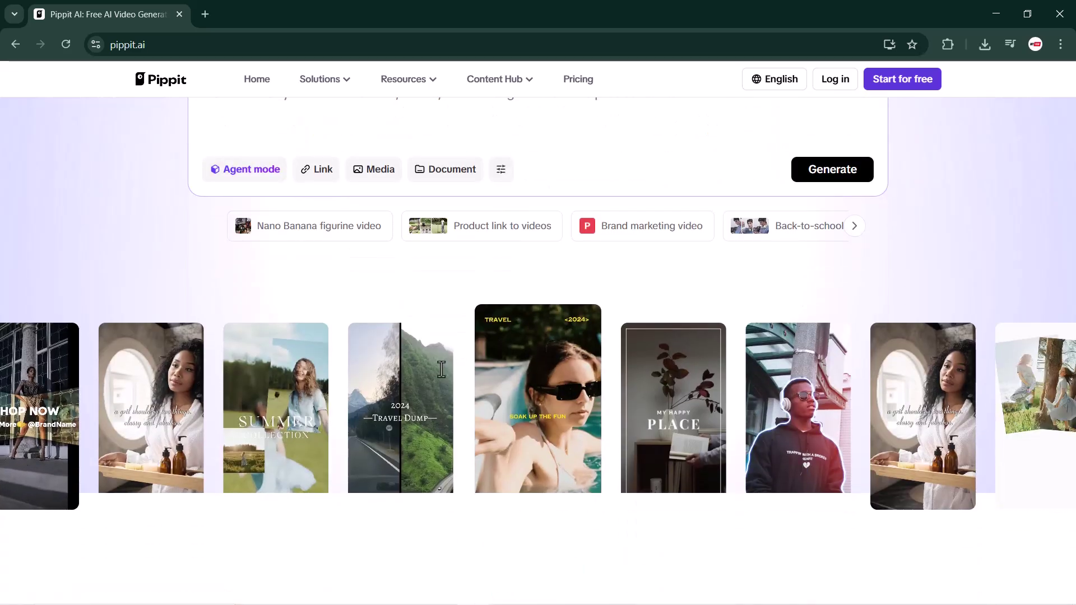